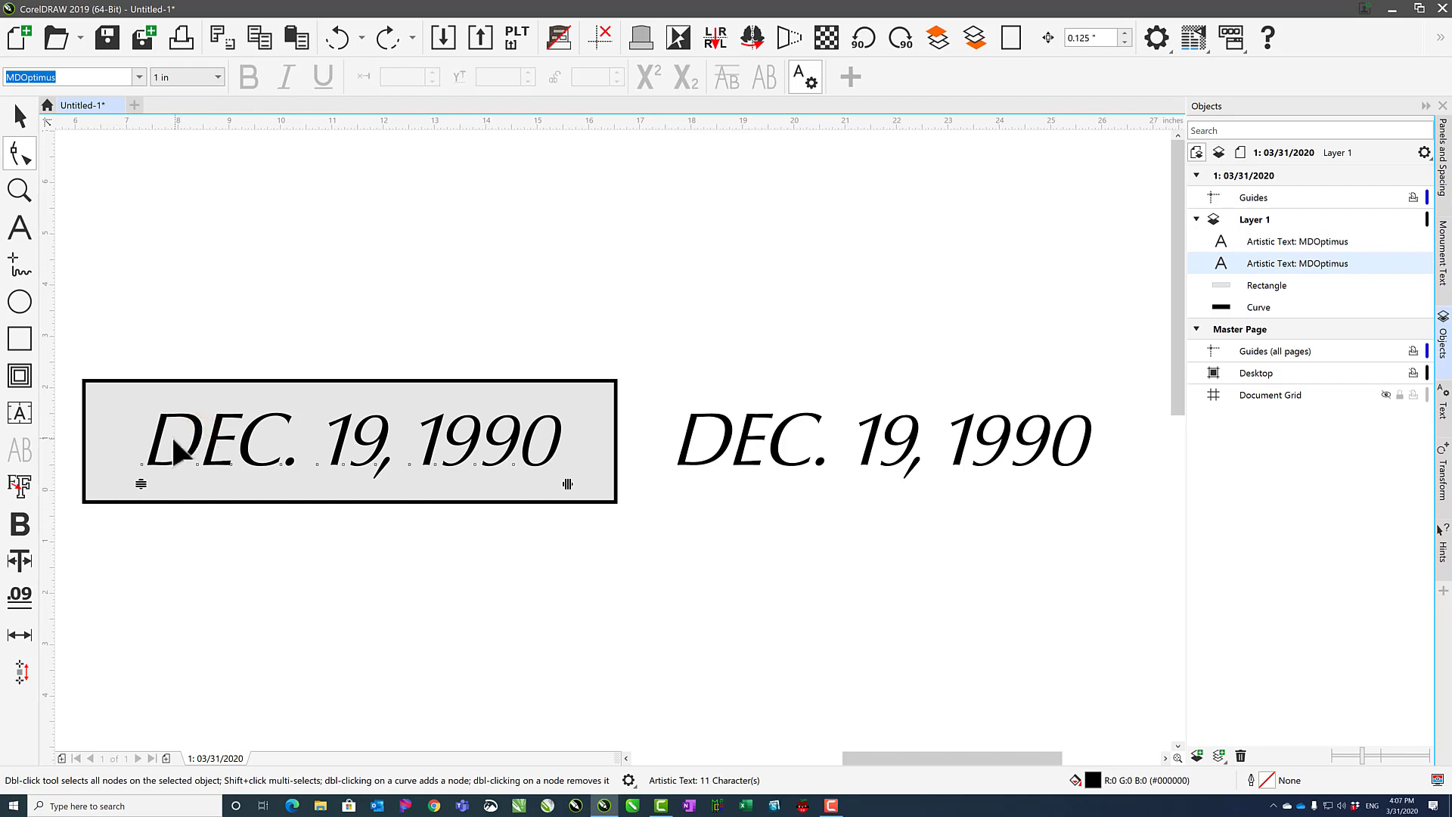
Widen the letter spacing of the date text inside the rectangle with the Shape tool.
{"action": "left_click", "coordinate": [142, 465]}
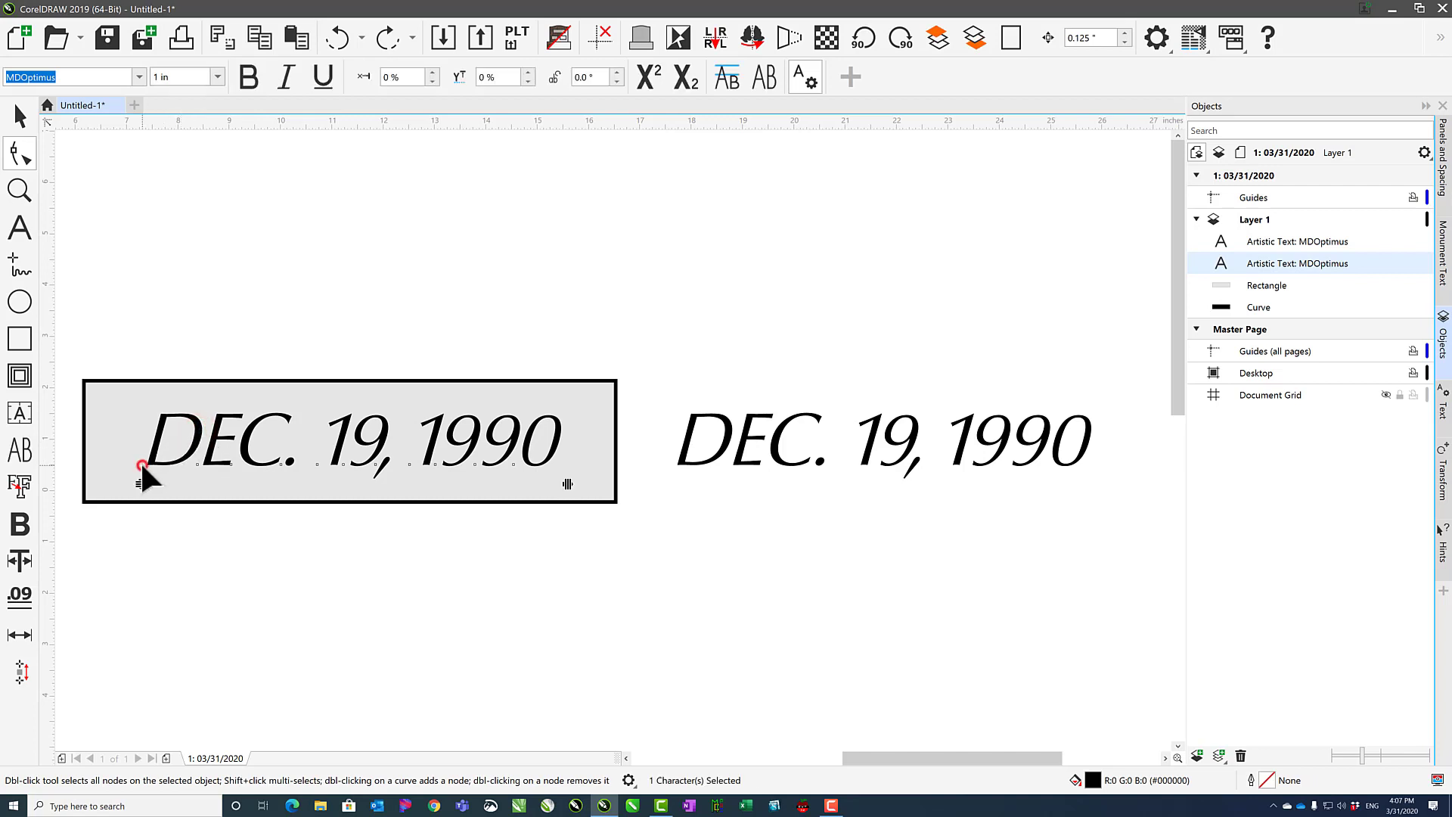
{"action": "left_click", "coordinate": [196, 462]}
{"action": "left_click", "coordinate": [143, 485]}
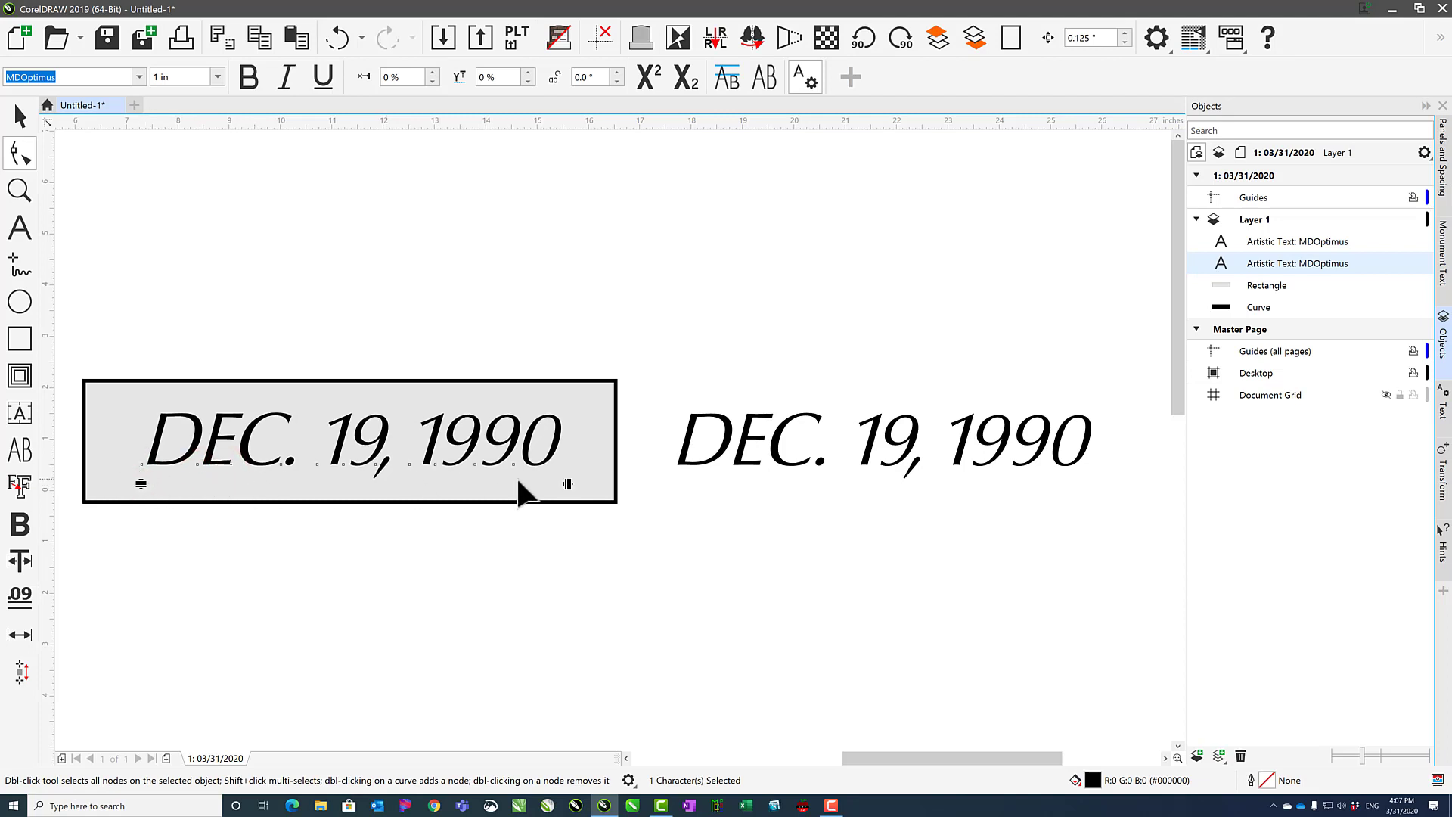
{"action": "left_click_drag", "start_coordinate": [567, 483], "coordinate": [571, 484]}
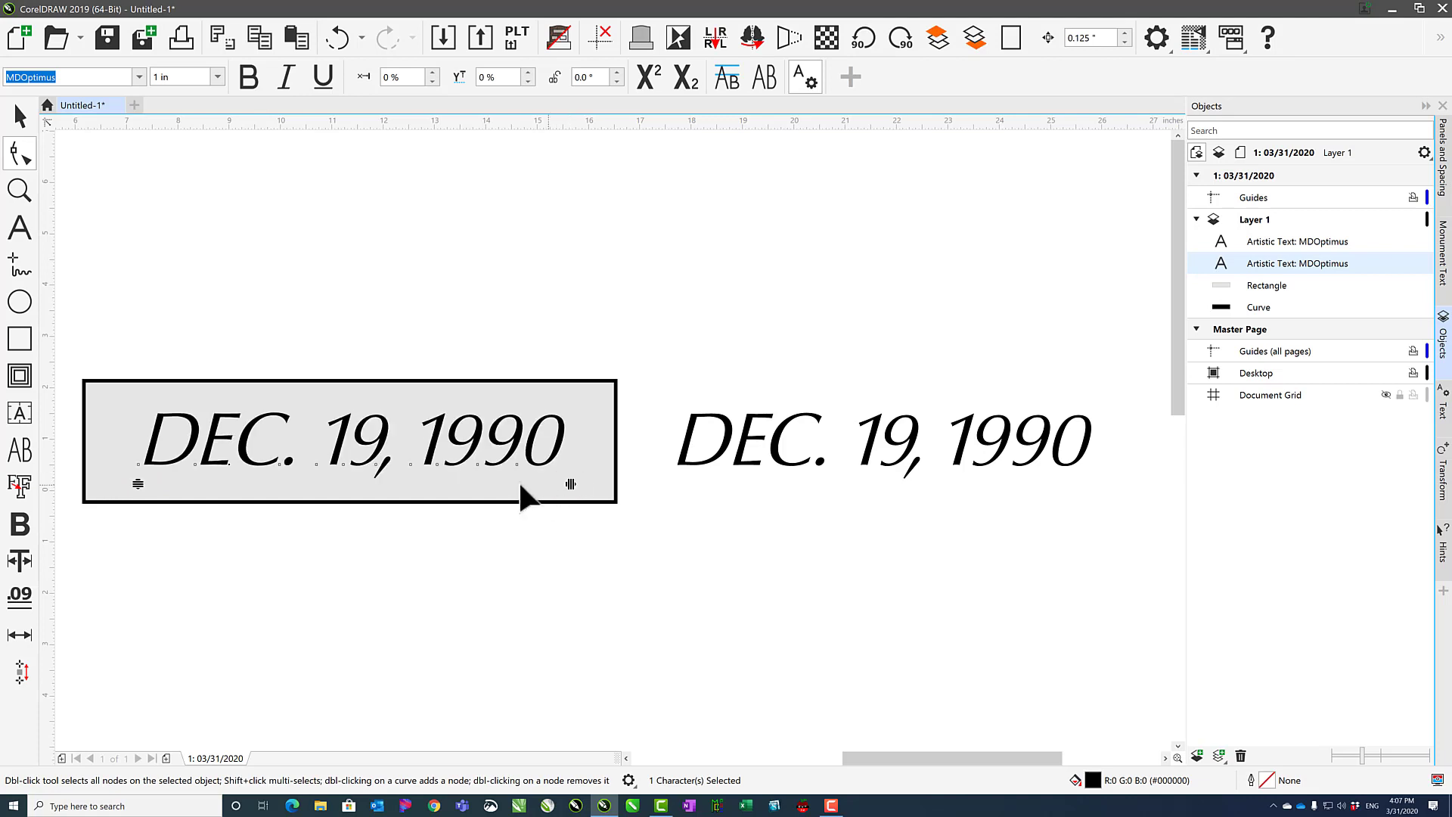
{"action": "left_click", "coordinate": [571, 484]}
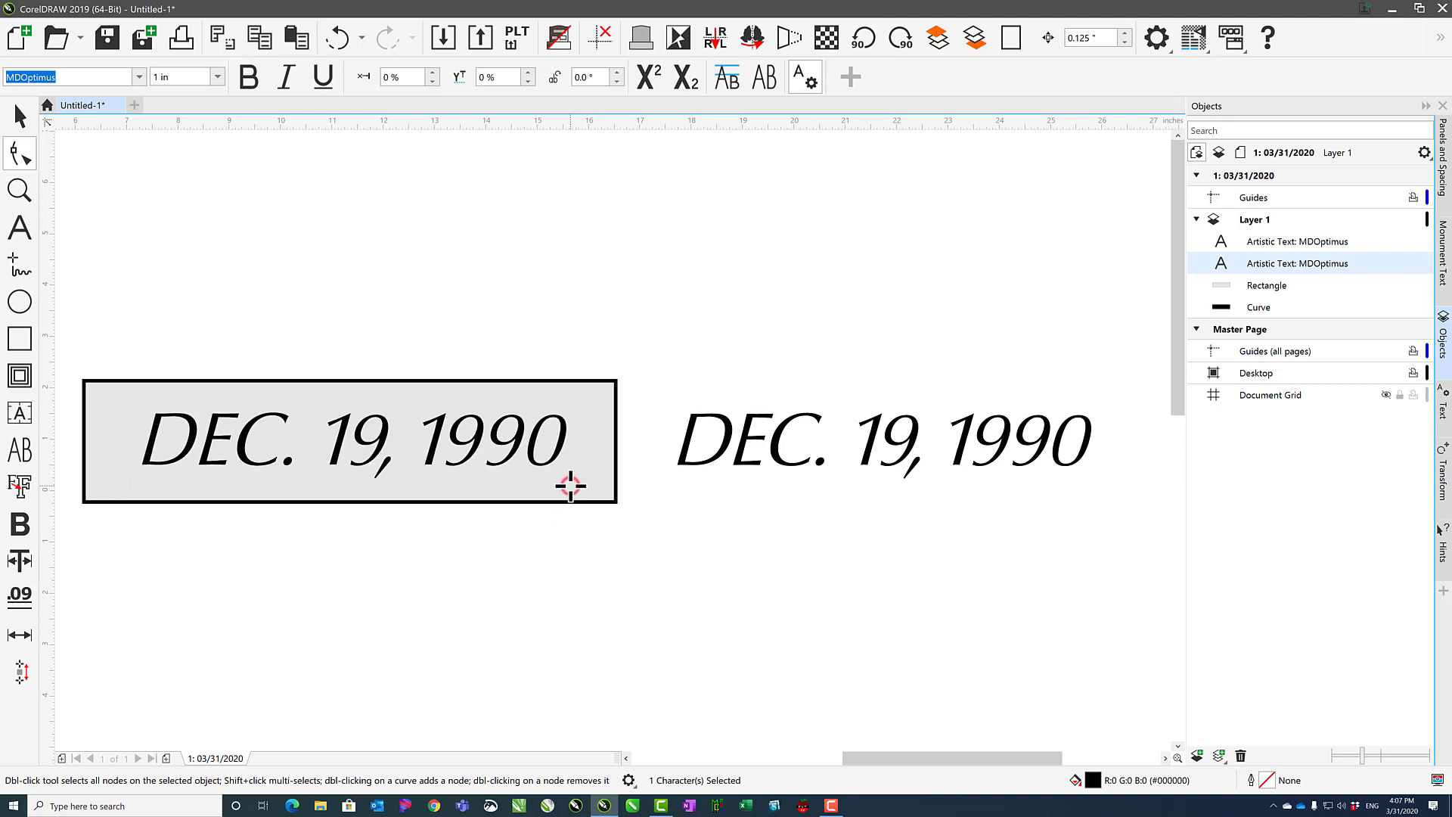
{"action": "mouse_move", "coordinate": [570, 485]}
{"action": "left_mouse_down"}
{"action": "mouse_move", "coordinate": [652, 484]}
{"action": "mouse_move", "coordinate": [555, 483]}
{"action": "mouse_move", "coordinate": [597, 477]}
{"action": "left_mouse_up"}
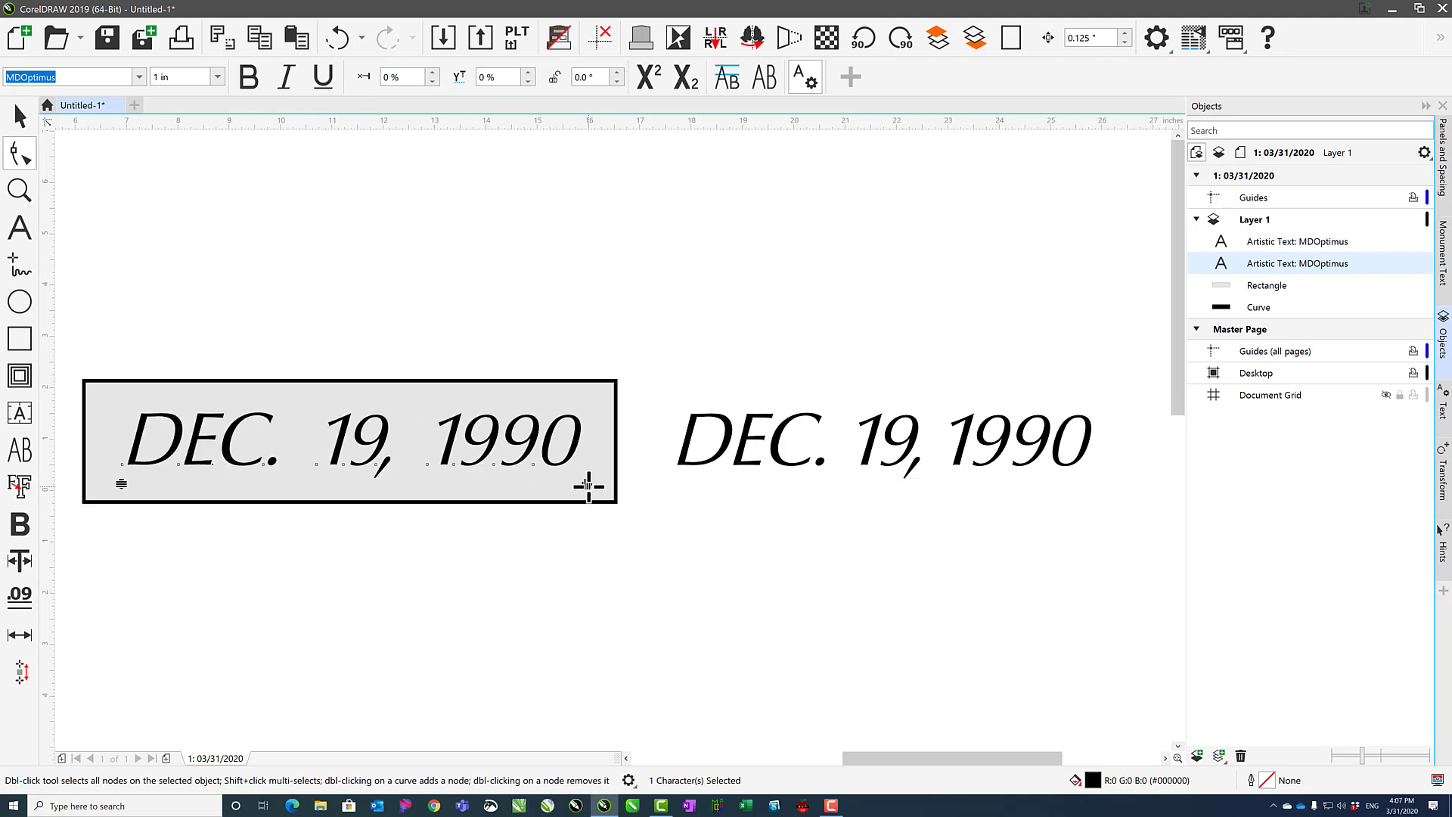
{"action": "key", "text": "ctrl+z"}
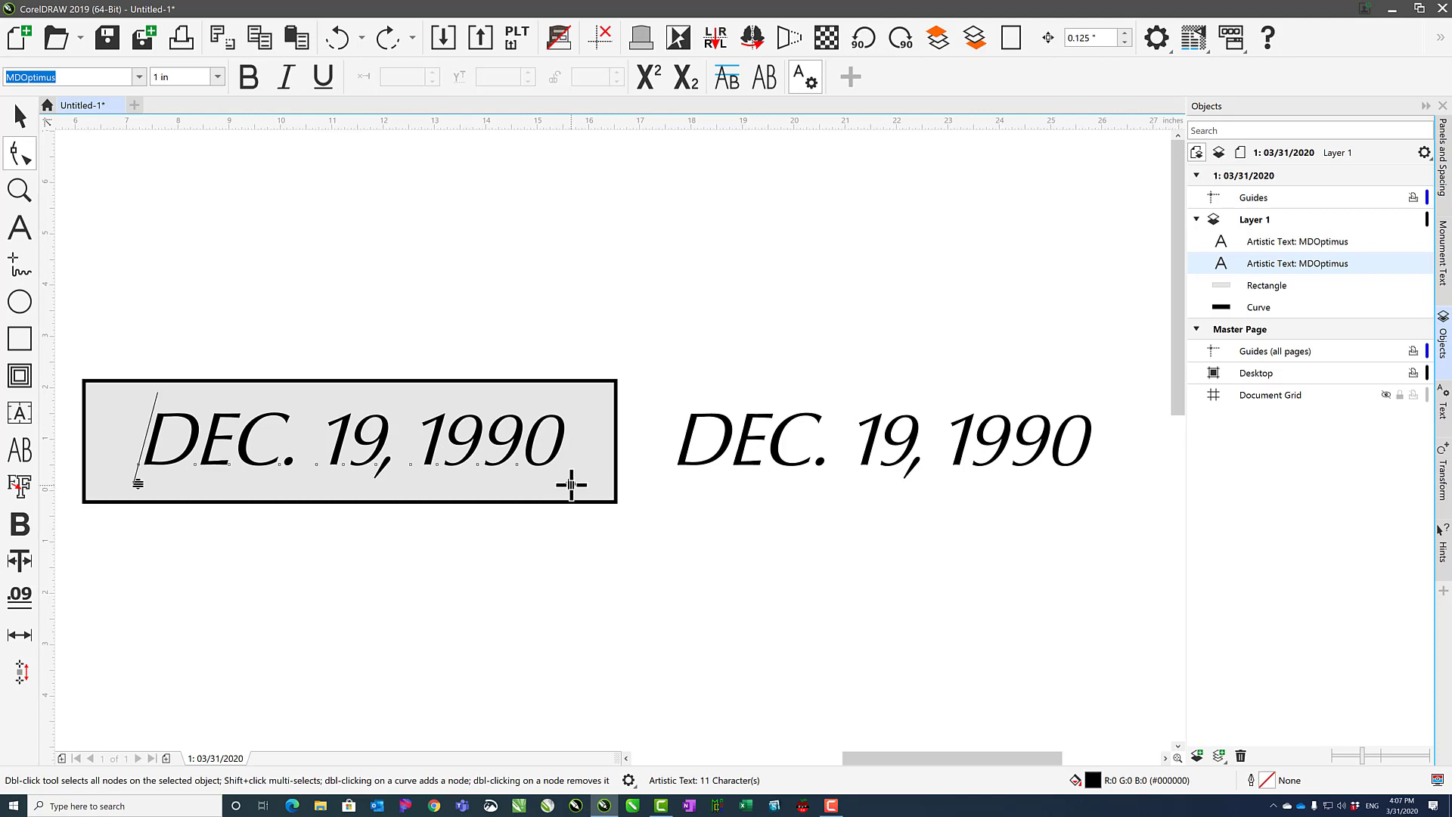
{"action": "mouse_move", "coordinate": [572, 485]}
{"action": "left_mouse_down"}
{"action": "mouse_move", "coordinate": [637, 479]}
{"action": "mouse_move", "coordinate": [589, 484]}
{"action": "left_mouse_up"}
{"action": "left_click", "coordinate": [534, 464]}
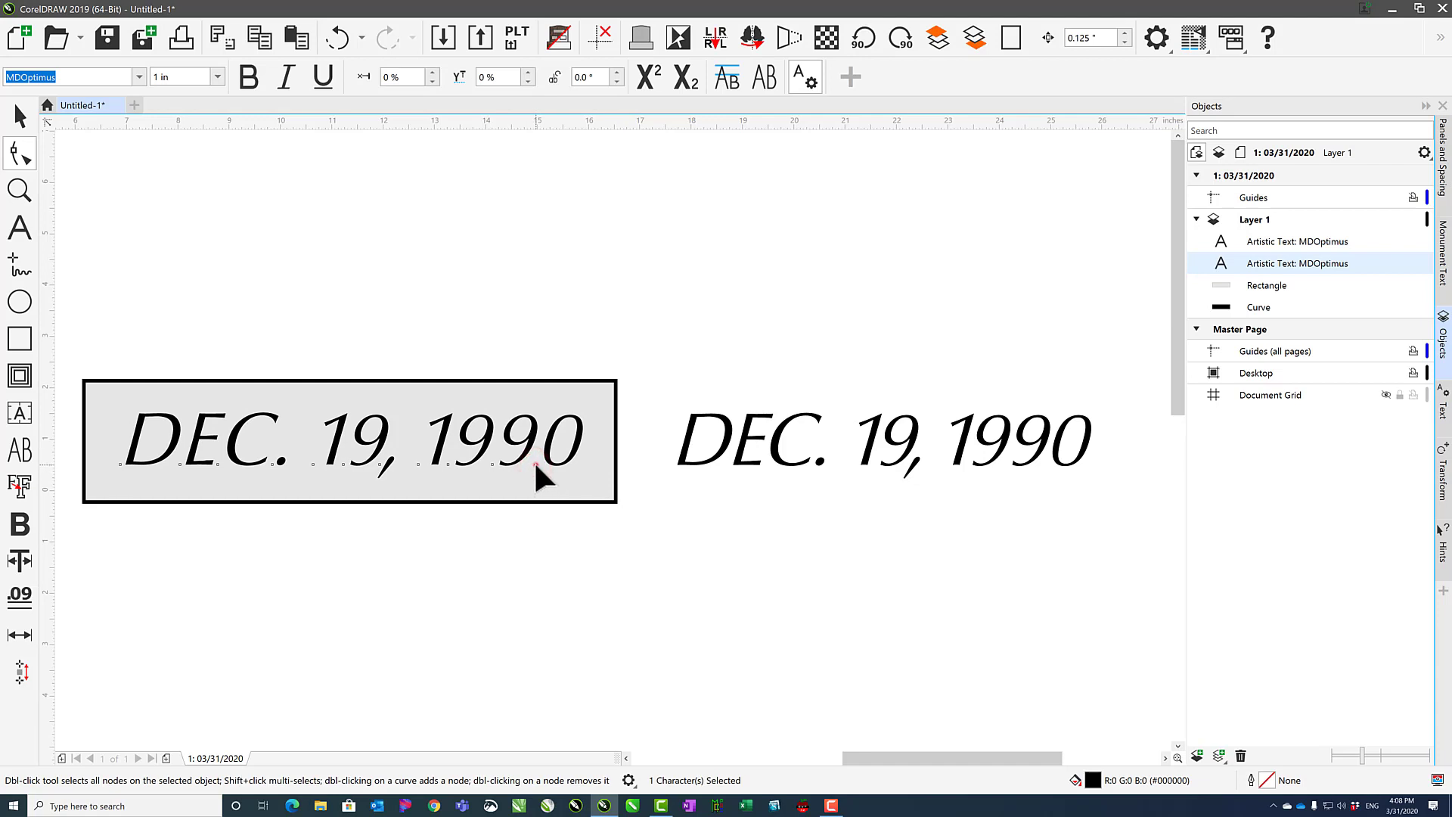
{"action": "mouse_move", "coordinate": [535, 461]}
{"action": "left_mouse_down"}
{"action": "mouse_move", "coordinate": [497, 560]}
{"action": "mouse_move", "coordinate": [316, 574]}
{"action": "mouse_move", "coordinate": [342, 630]}
{"action": "left_mouse_up"}
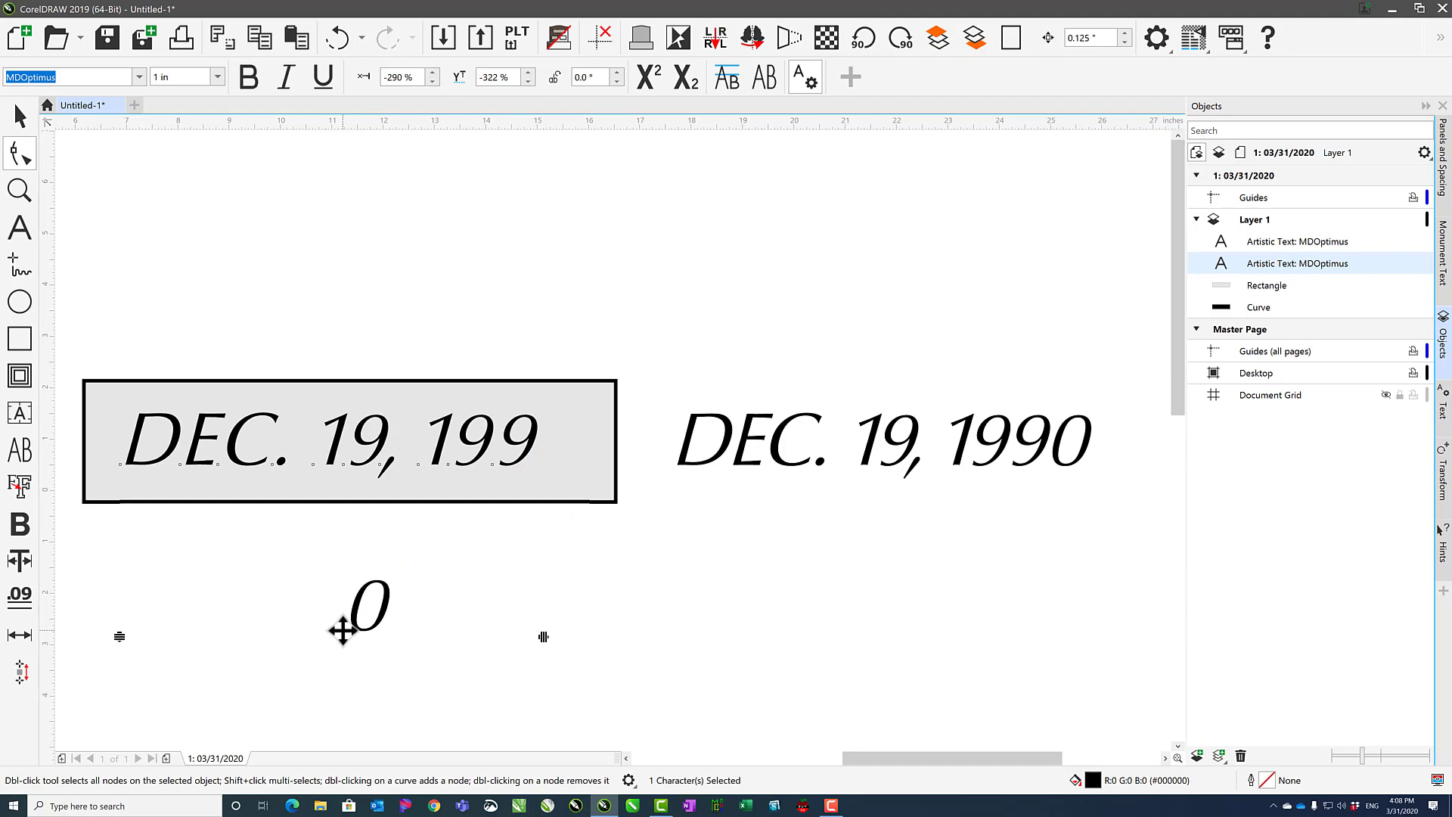
{"action": "key", "text": "ctrl+z"}
Try shifting the final 0 of the year horizontally.
{"action": "mouse_move", "coordinate": [535, 464]}
{"action": "left_mouse_down"}
{"action": "mouse_move", "coordinate": [561, 467]}
{"action": "mouse_move", "coordinate": [392, 464]}
{"action": "mouse_move", "coordinate": [560, 467]}
{"action": "mouse_move", "coordinate": [535, 464]}
{"action": "mouse_move", "coordinate": [548, 469]}
{"action": "left_mouse_up"}
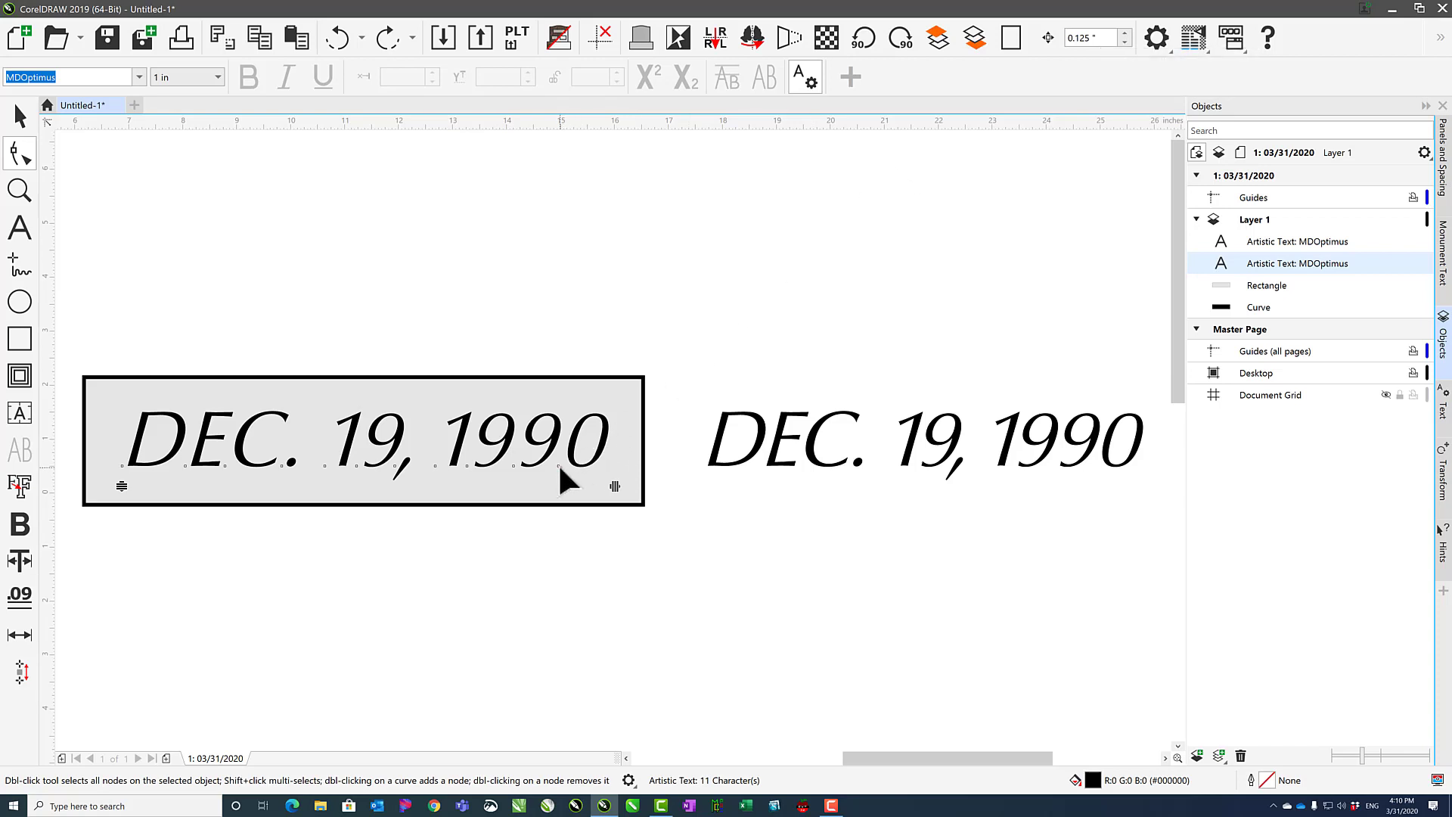
{"action": "left_click", "coordinate": [560, 467]}
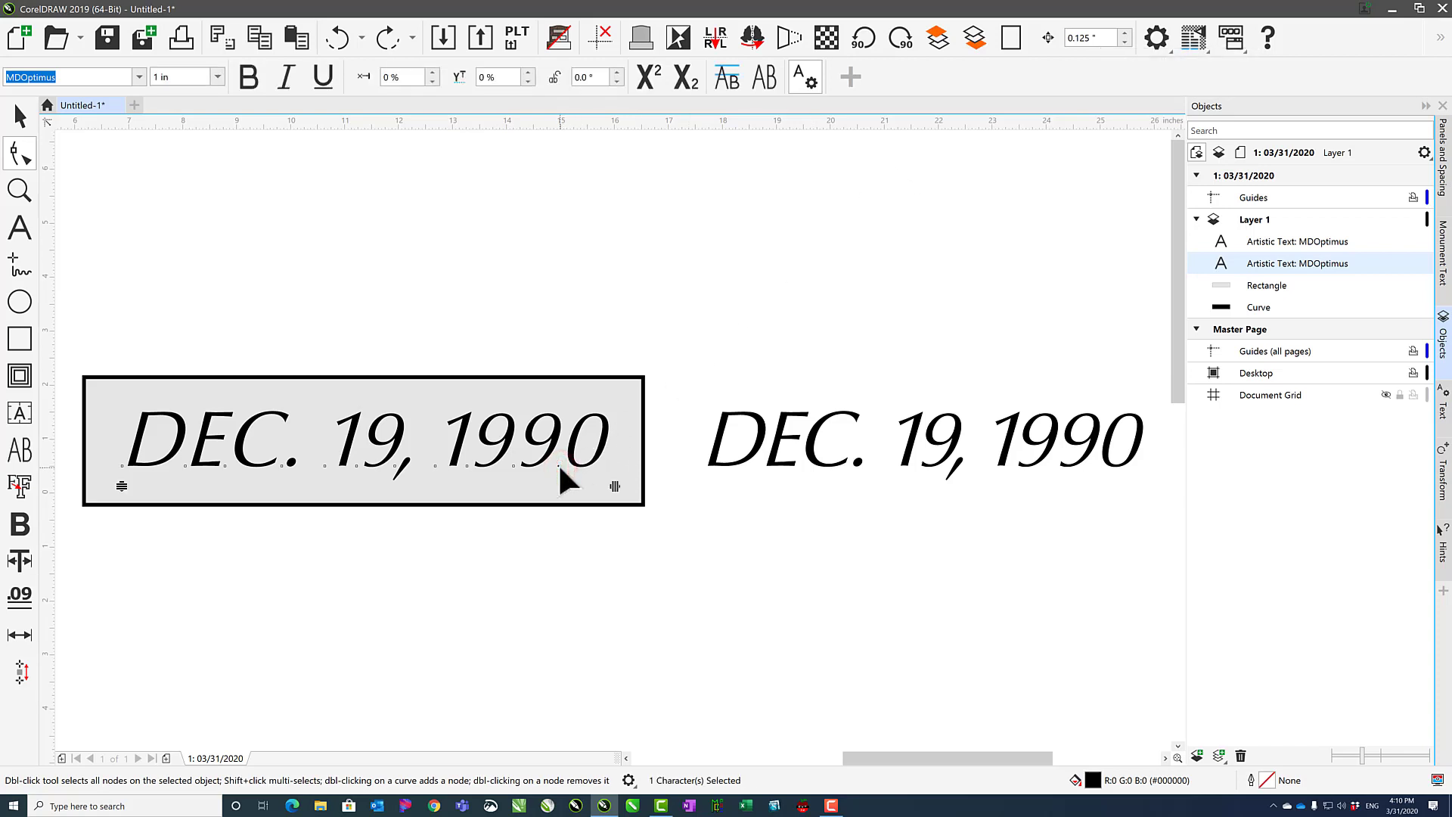
{"action": "key", "text": "Left"}
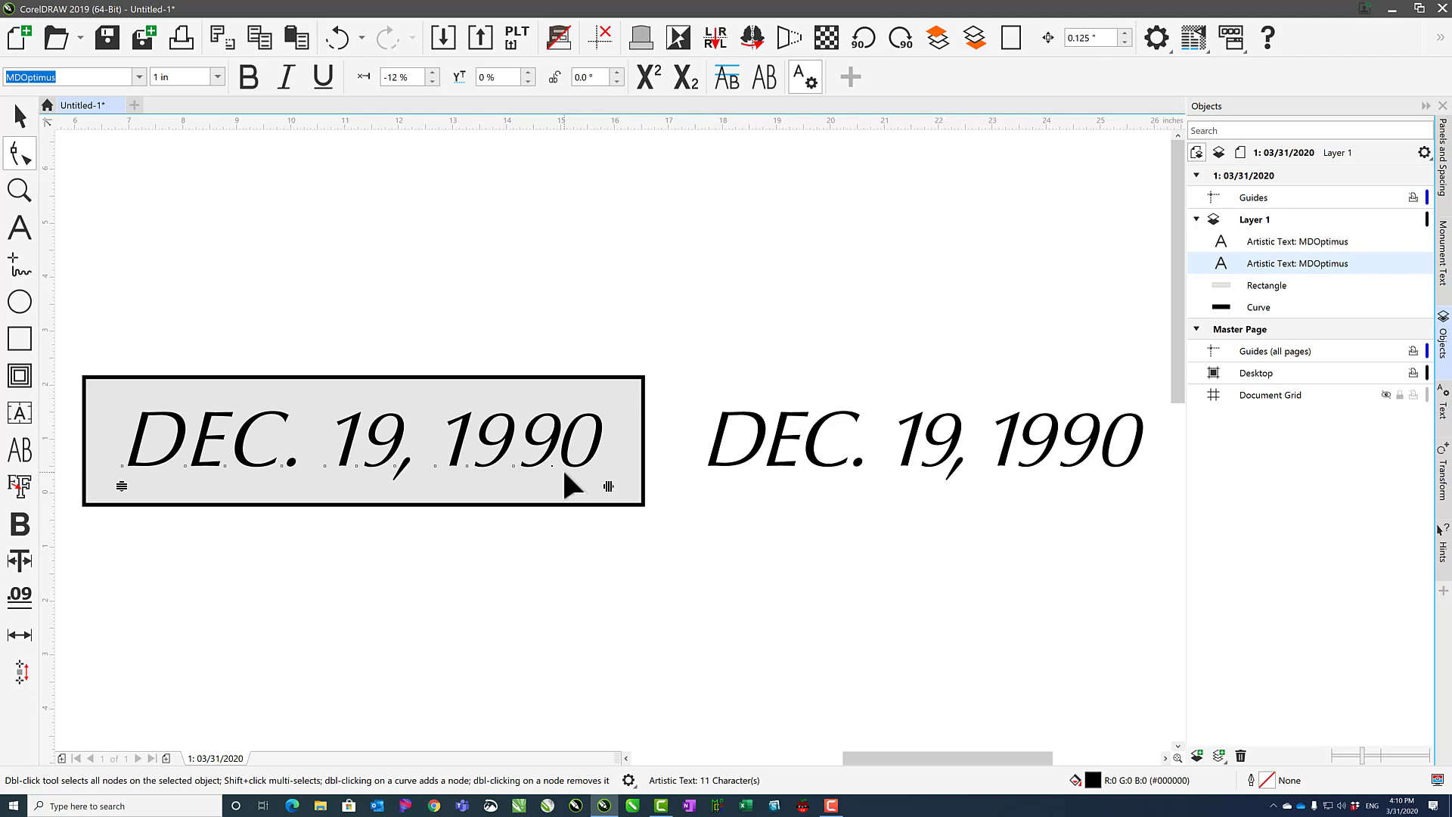
{"action": "key", "text": "ctrl+z"}
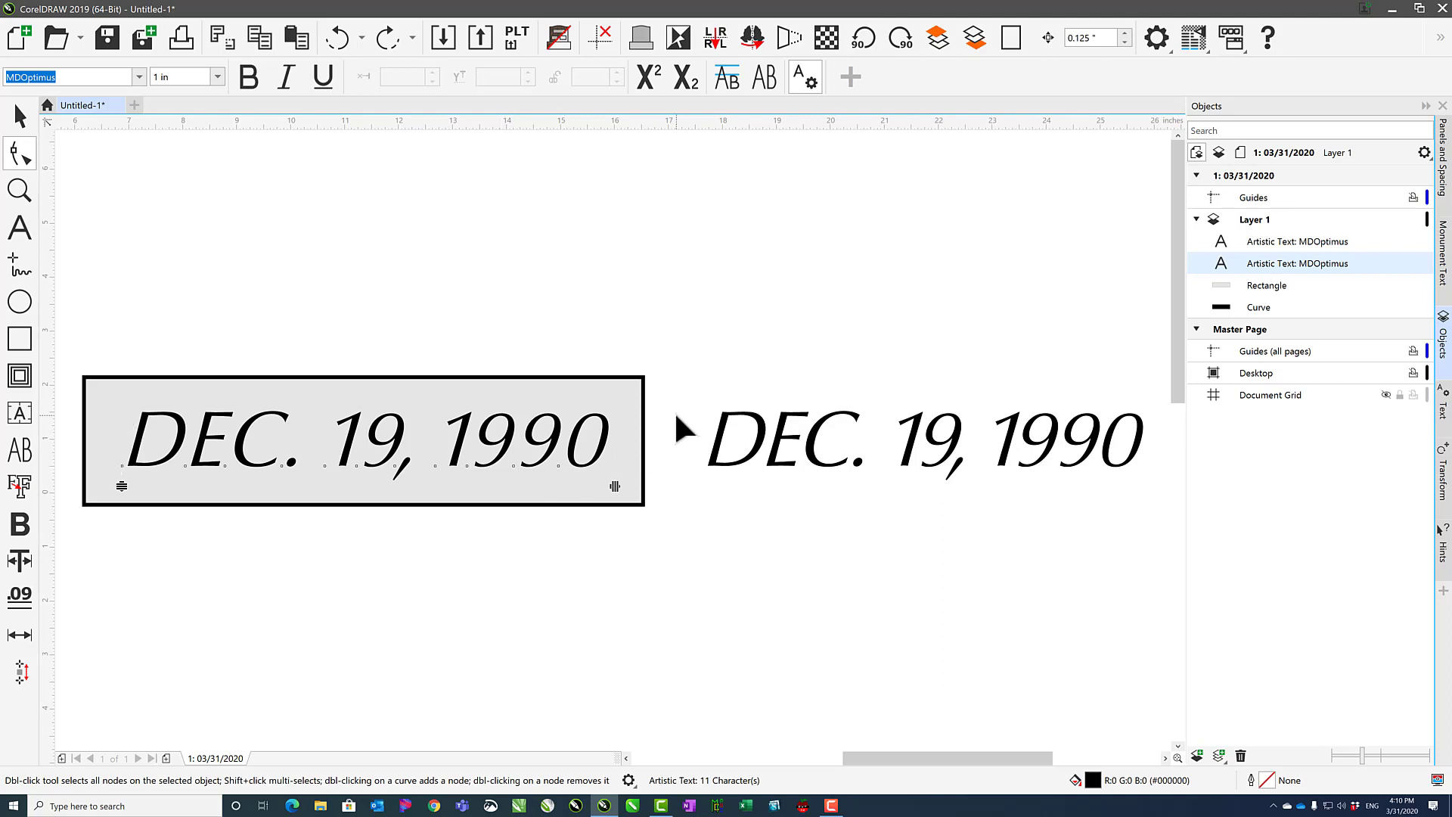
Select the four digits of 1990 and shift them right to widen the gap after the comma.
{"action": "left_click_drag", "start_coordinate": [675, 415], "coordinate": [427, 497]}
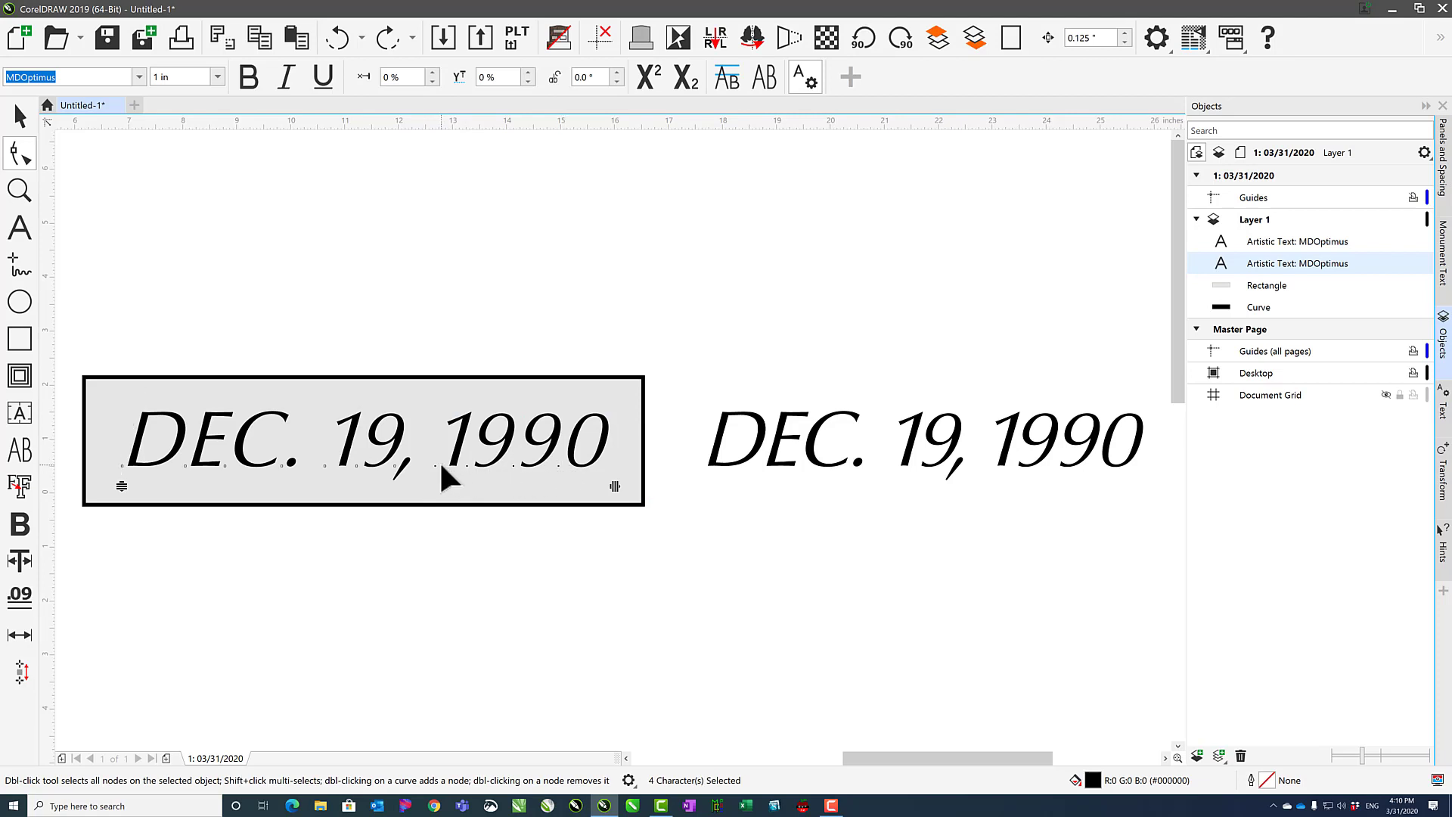
{"action": "key", "text": "Right"}
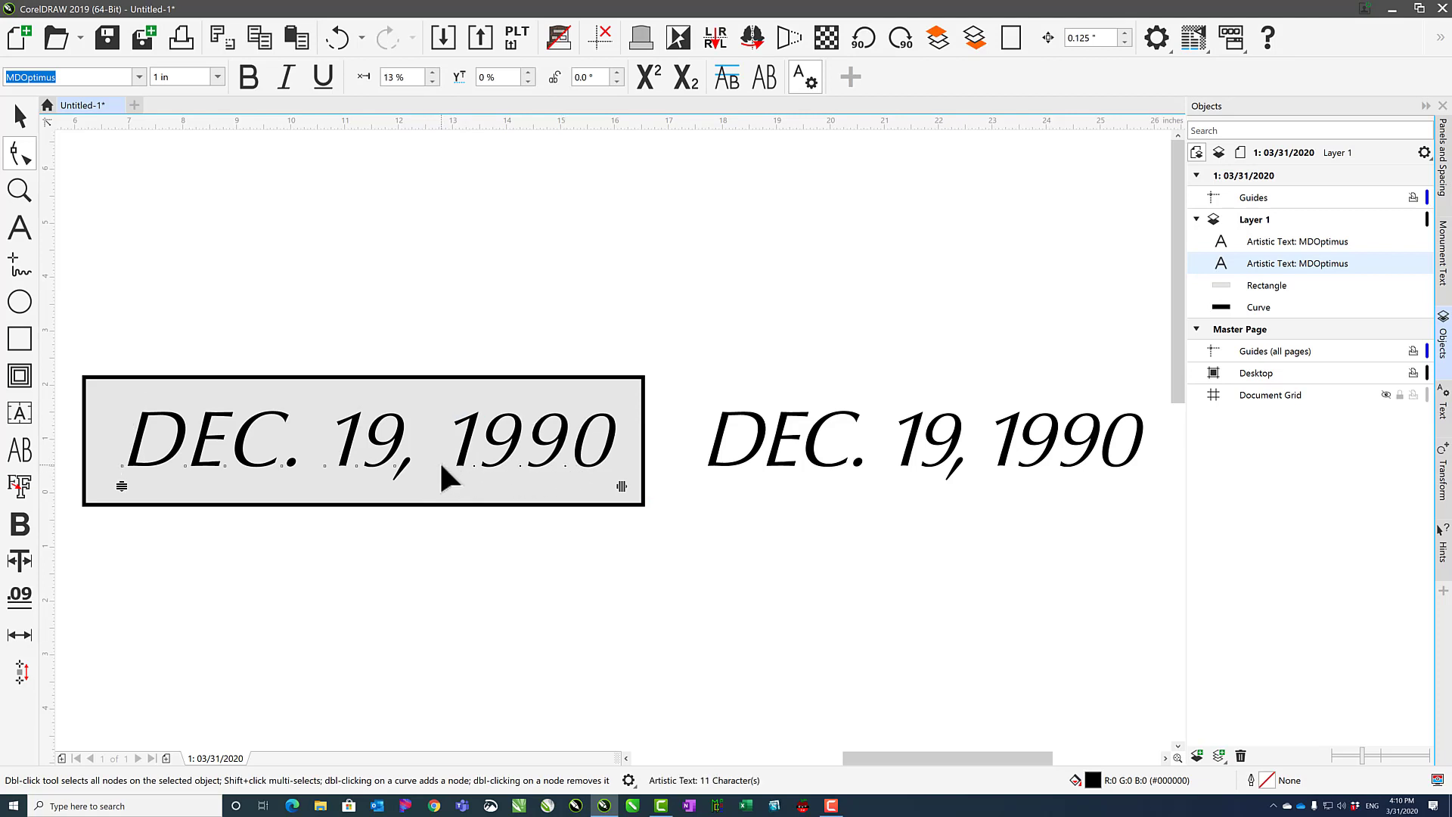
{"action": "key", "text": "Left"}
{"action": "key", "text": "Right"}
{"action": "key", "text": "Right"}
{"action": "key", "text": "Right"}
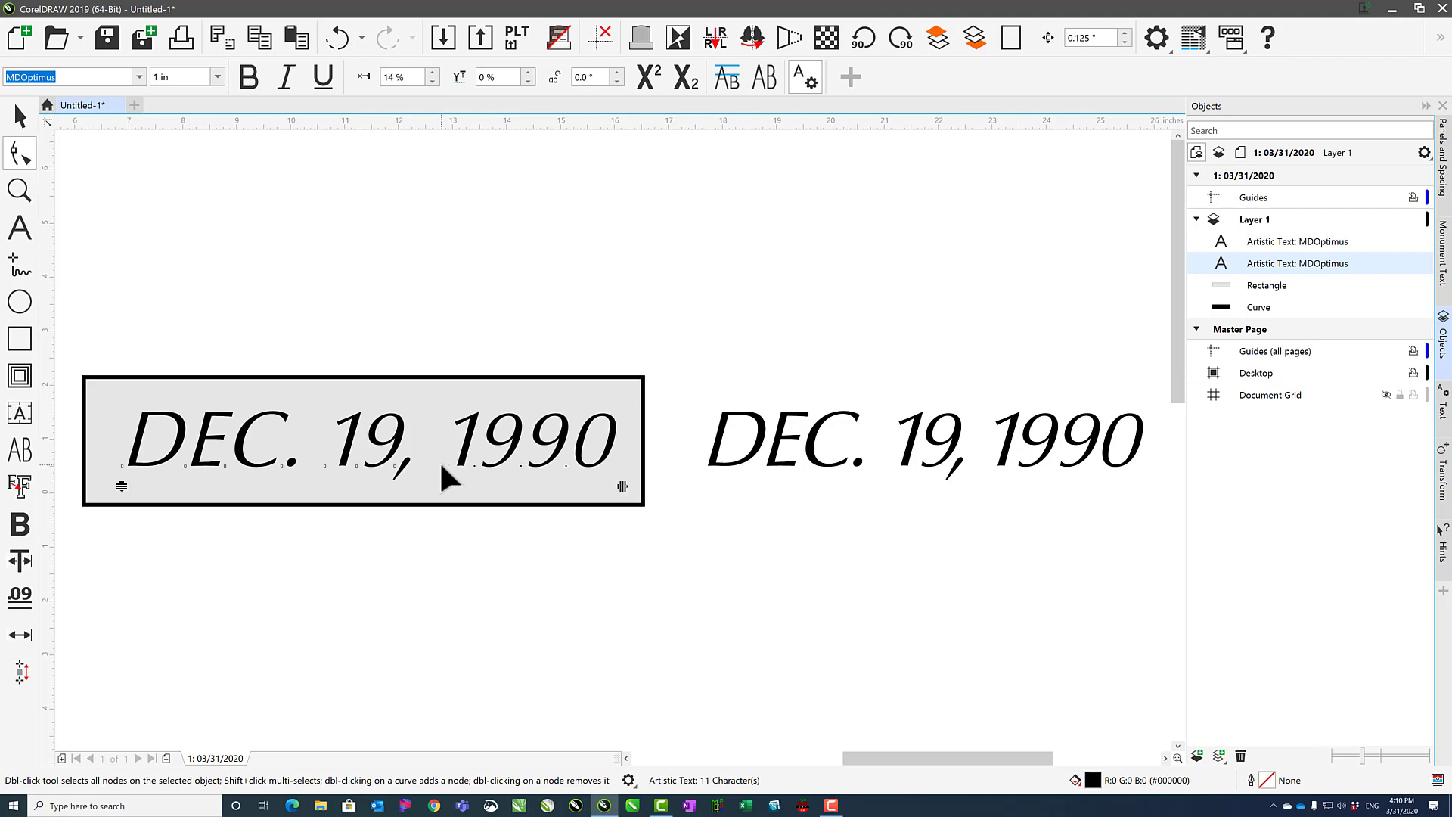
{"action": "key", "text": "Left"}
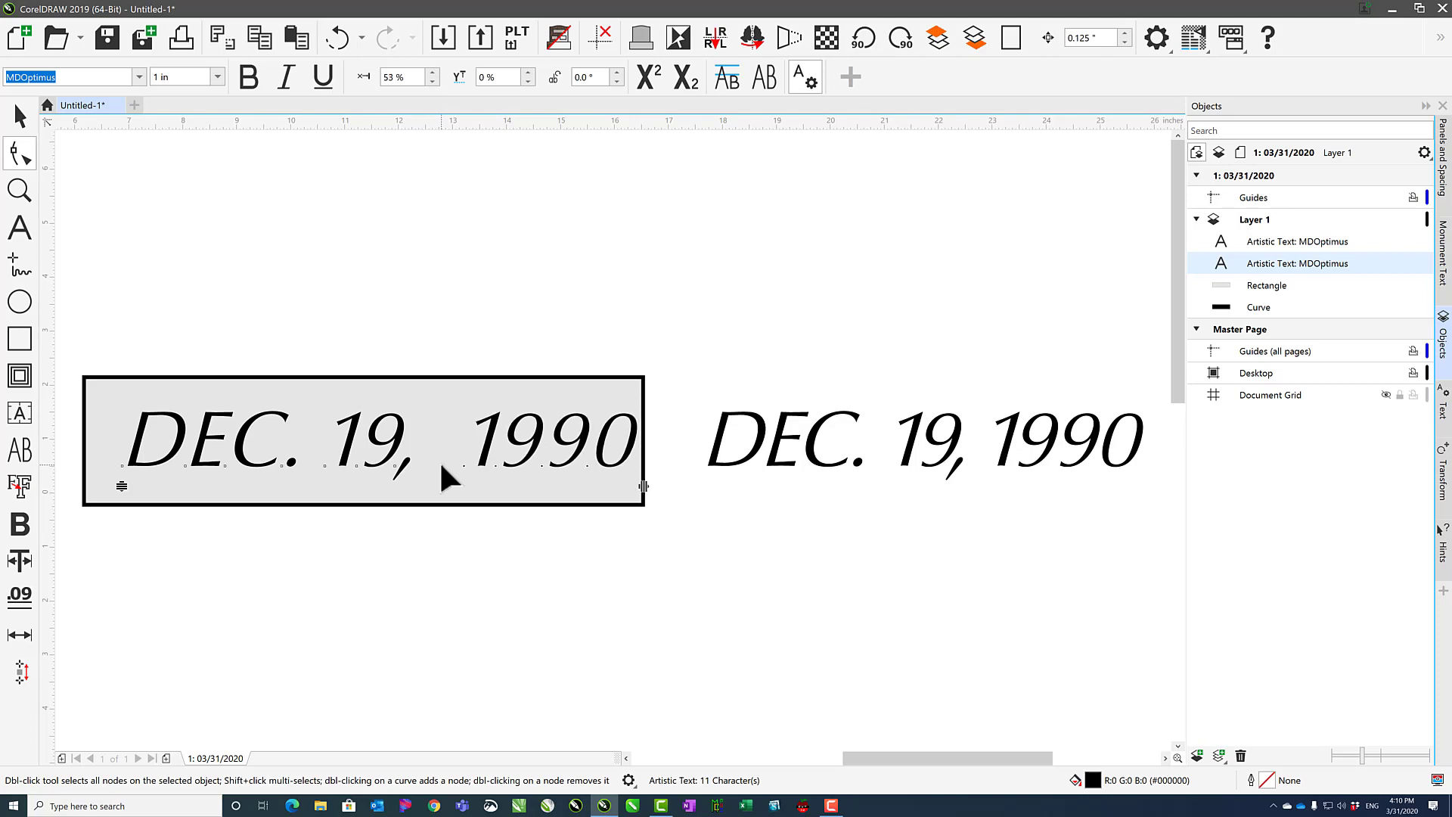
{"action": "key", "text": "Left"}
{"action": "key", "text": "space"}
Select the background rectangle and try rounding its corners with the Shape tool.
{"action": "left_click", "coordinate": [279, 267]}
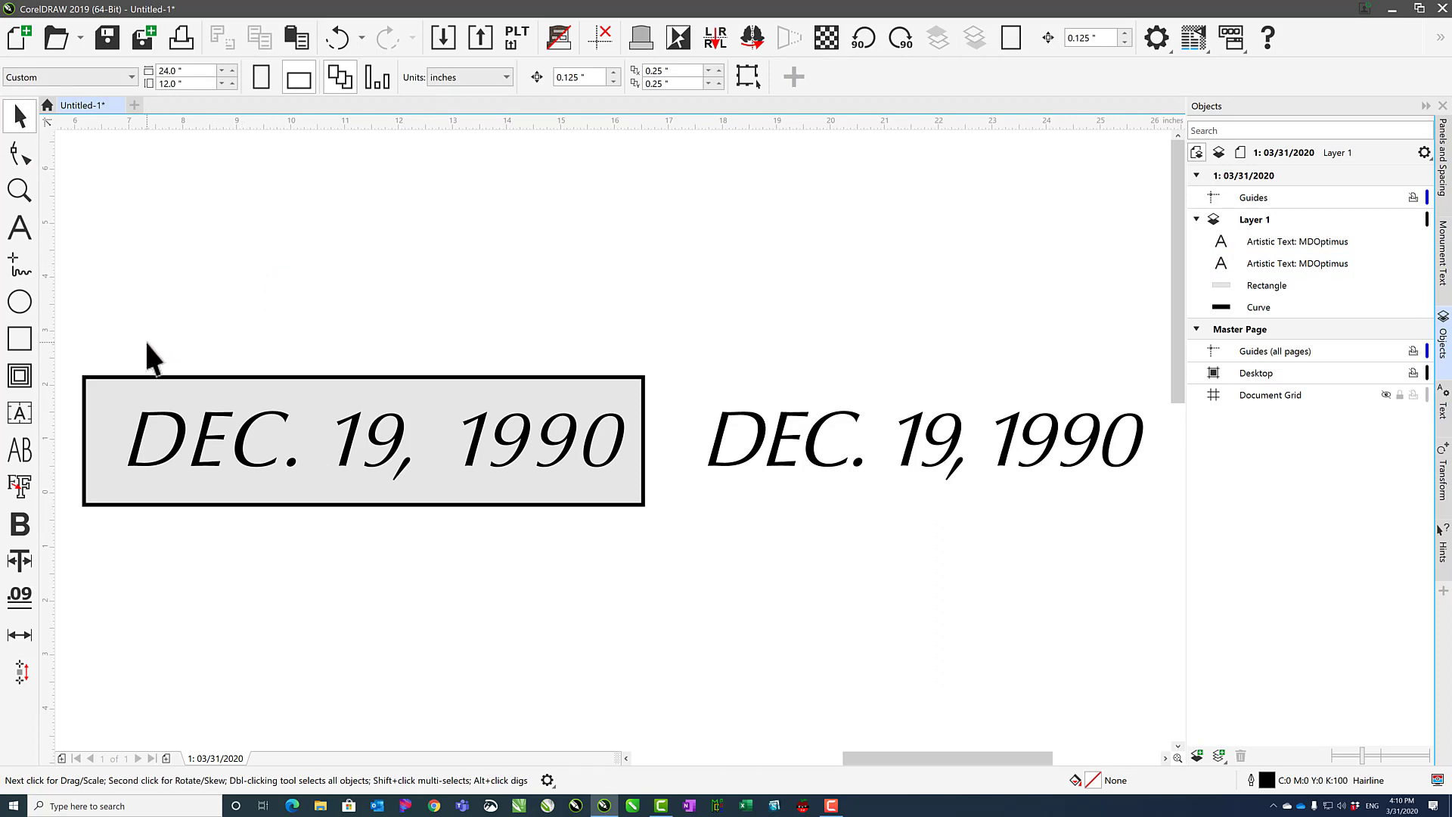
{"action": "left_click", "coordinate": [28, 147]}
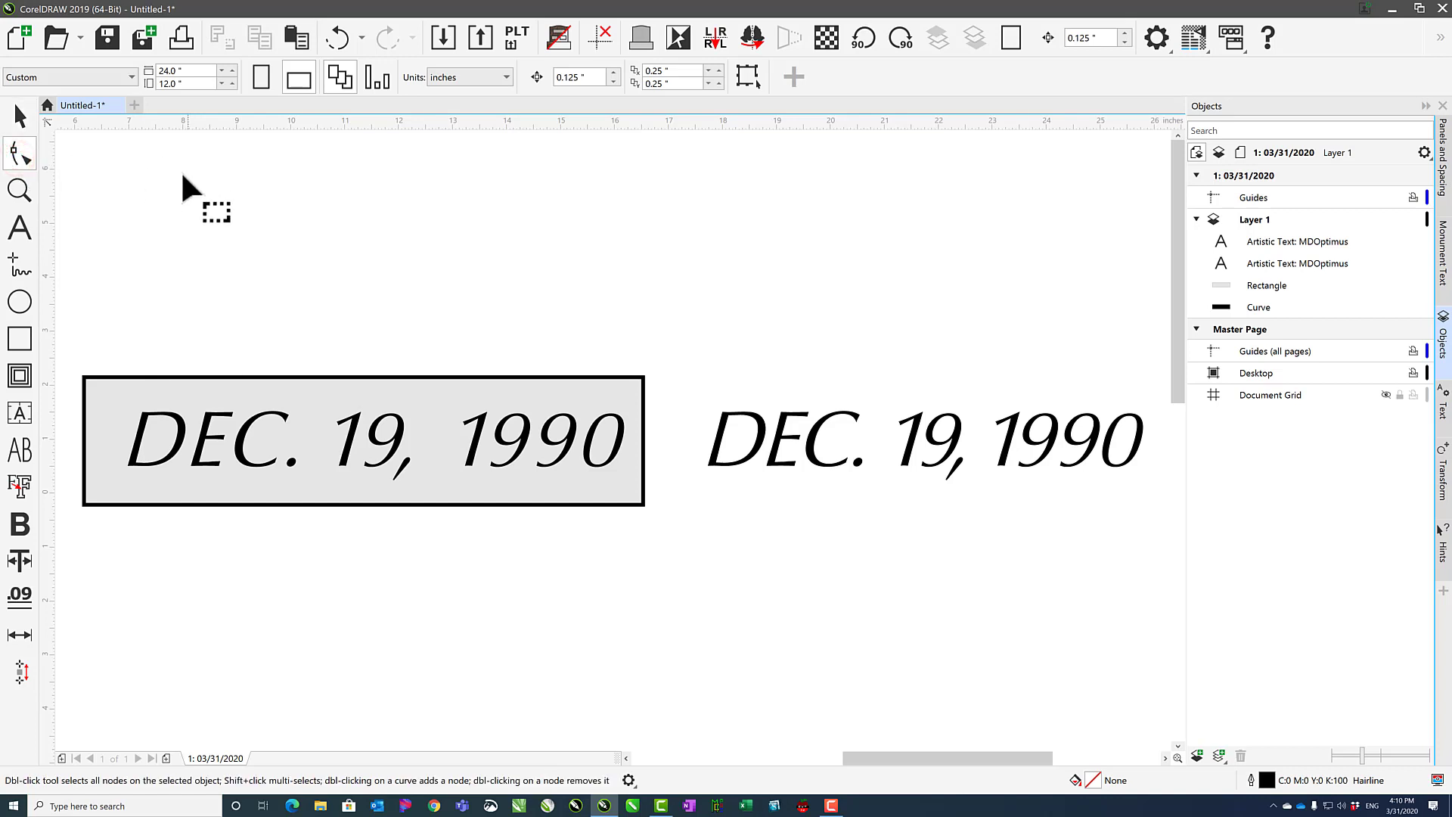
{"action": "left_click", "coordinate": [21, 118]}
{"action": "left_click", "coordinate": [105, 412]}
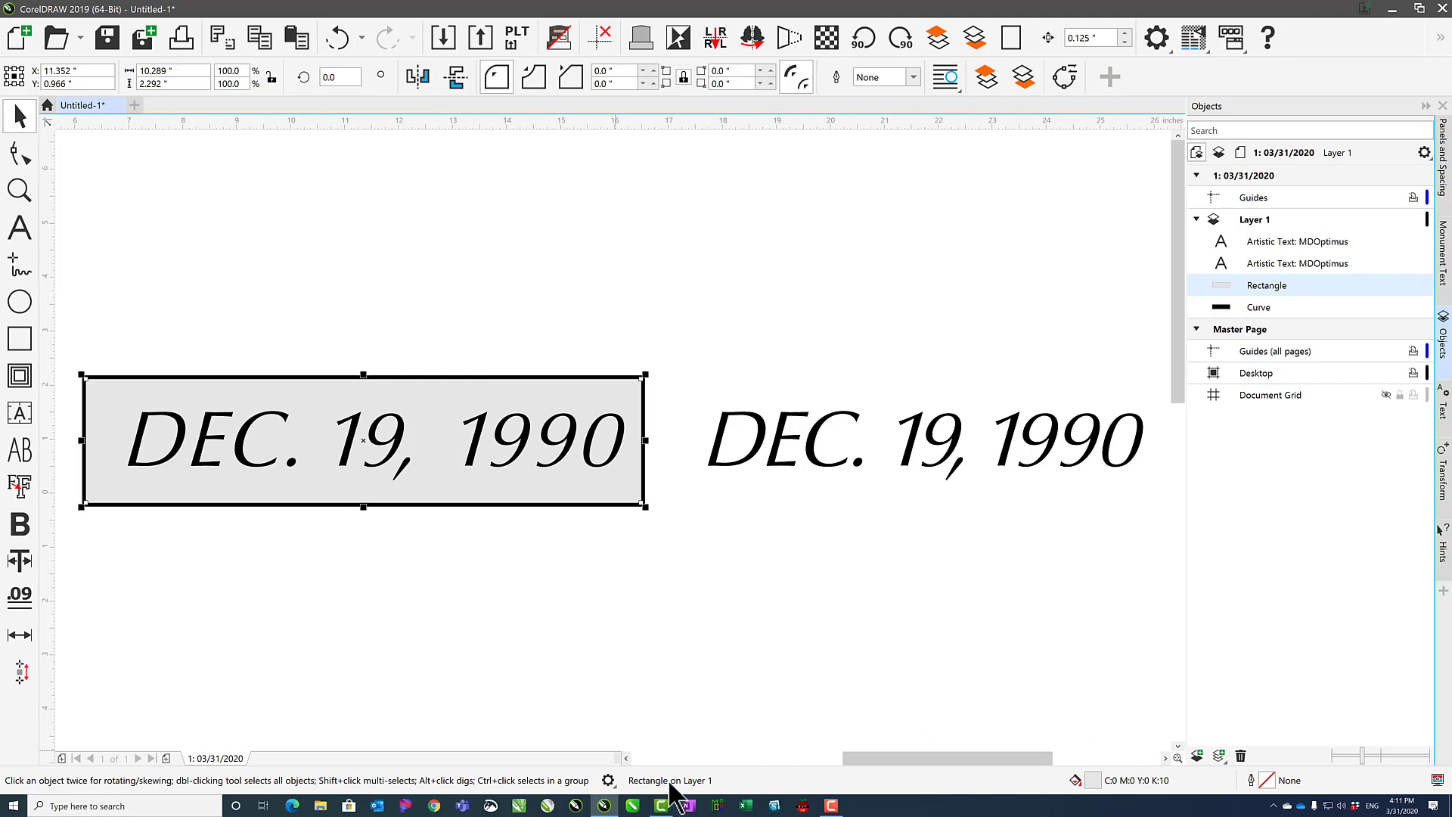
{"action": "left_click", "coordinate": [498, 377]}
{"action": "left_click", "coordinate": [499, 376]}
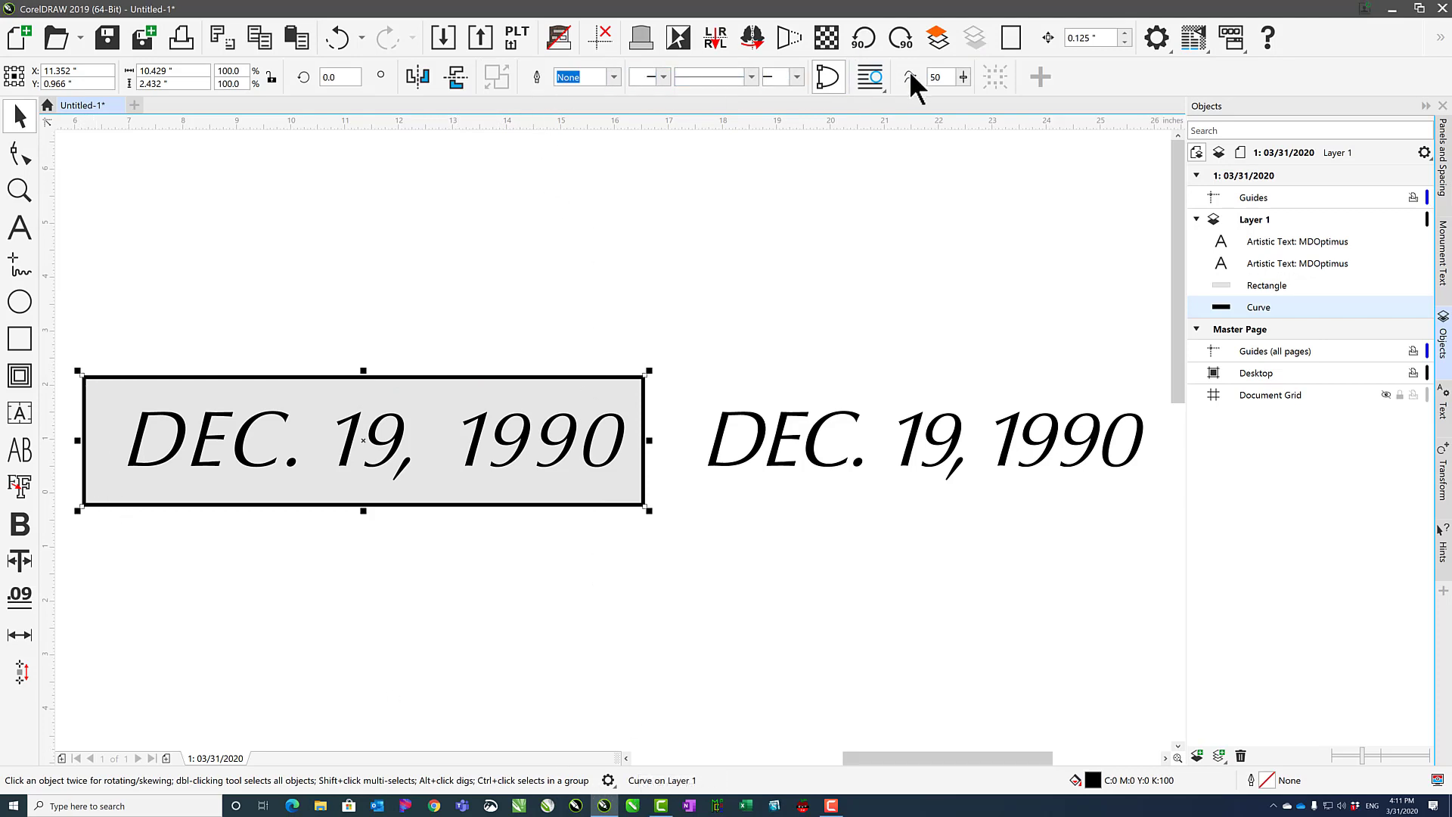
{"action": "left_click", "coordinate": [242, 392]}
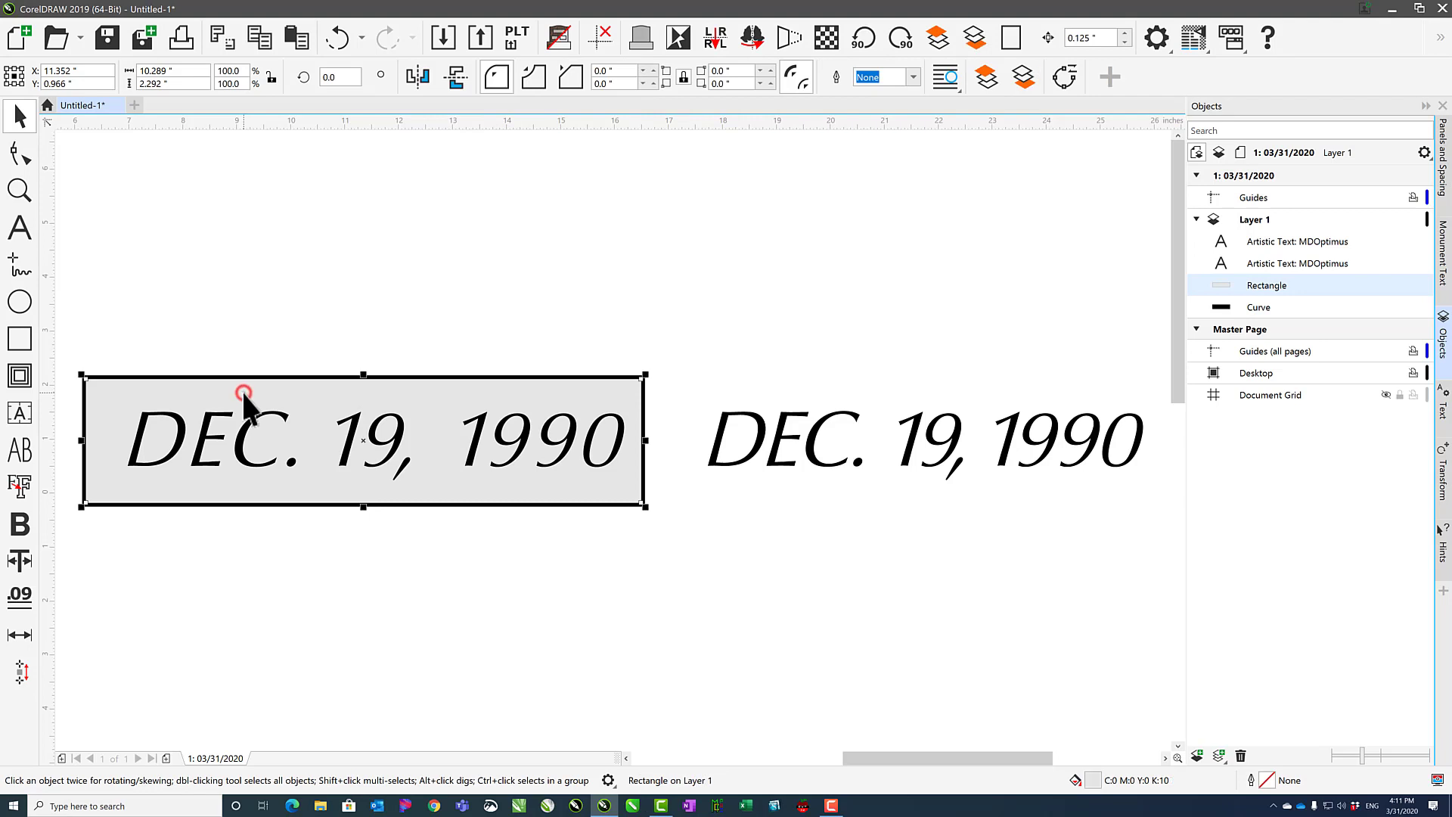
{"action": "left_click", "coordinate": [24, 157]}
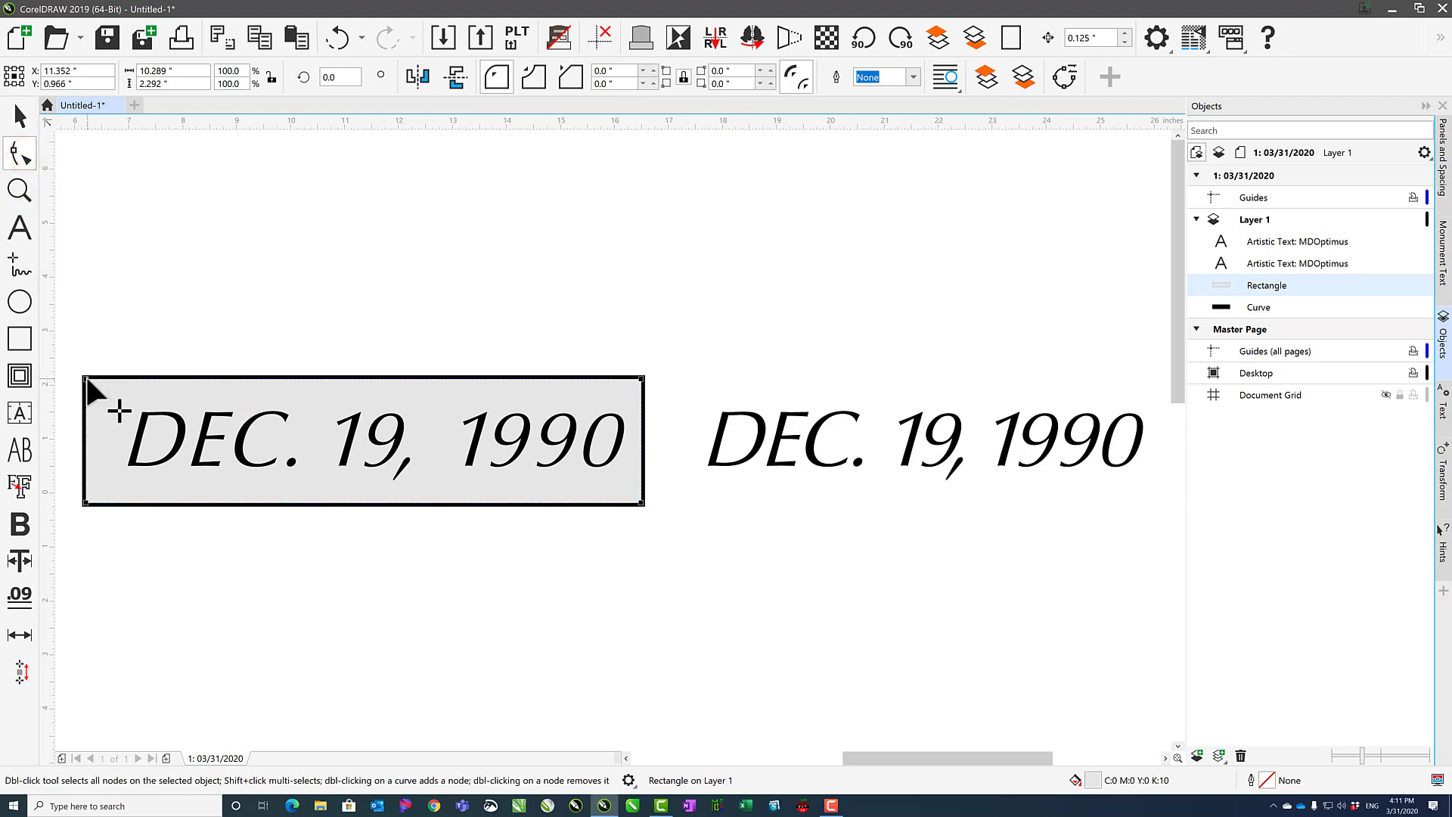
{"action": "left_click_drag", "start_coordinate": [86, 378], "coordinate": [124, 399]}
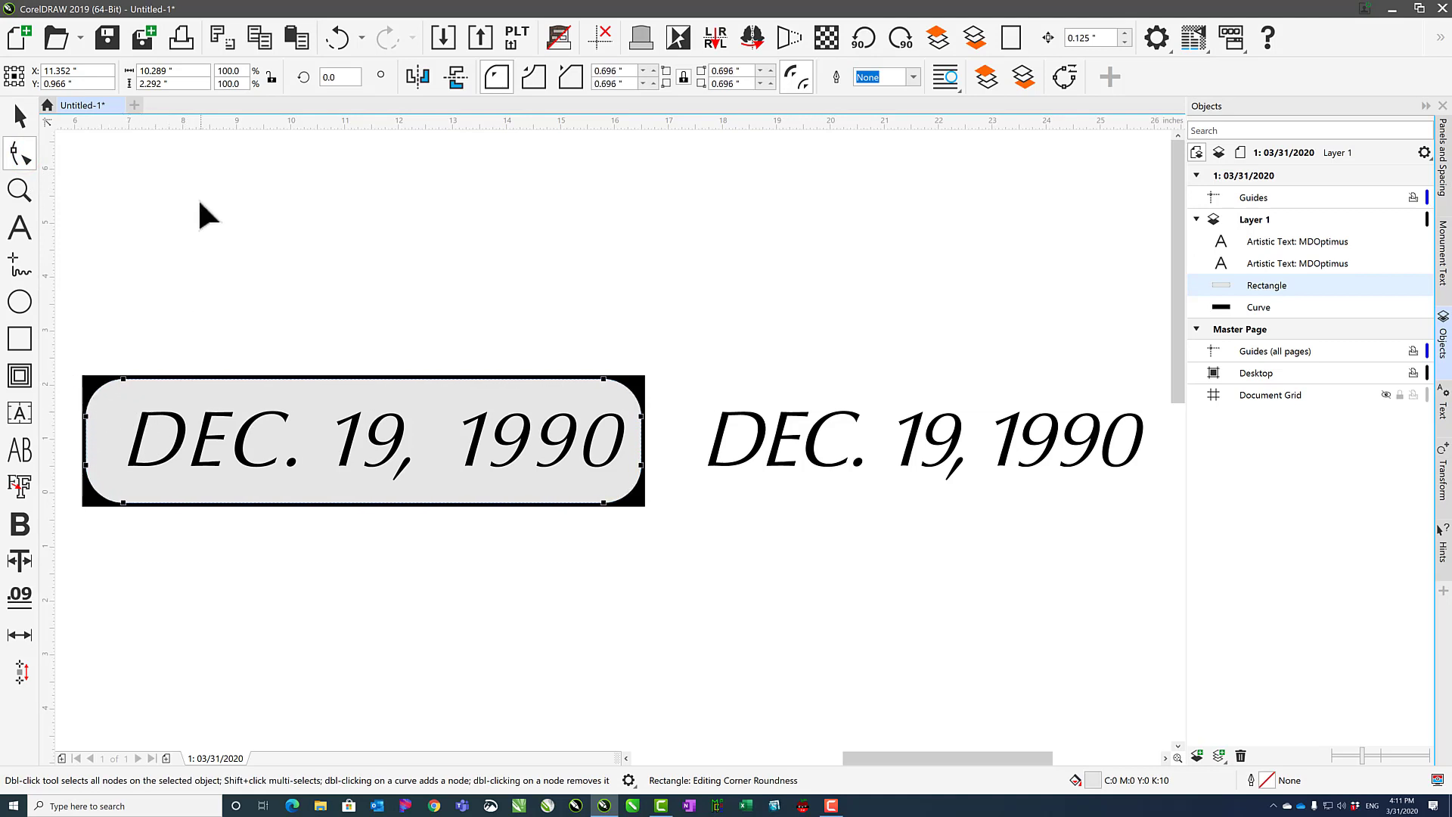
{"action": "key", "text": "ctrl+z"}
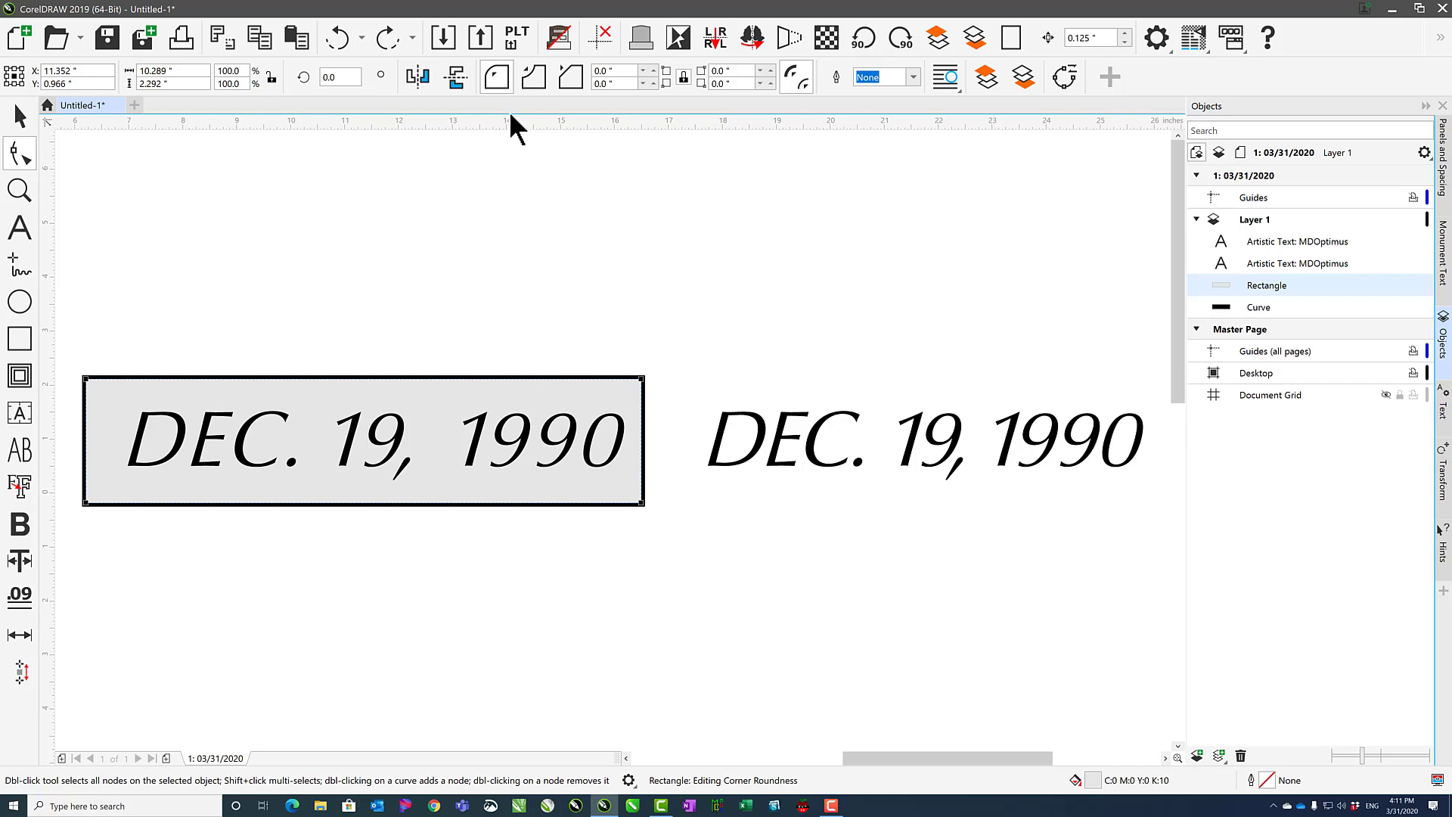
Try scalloped and chamfered corner styles of about 0.53 in on the rectangle.
{"action": "left_click", "coordinate": [533, 79]}
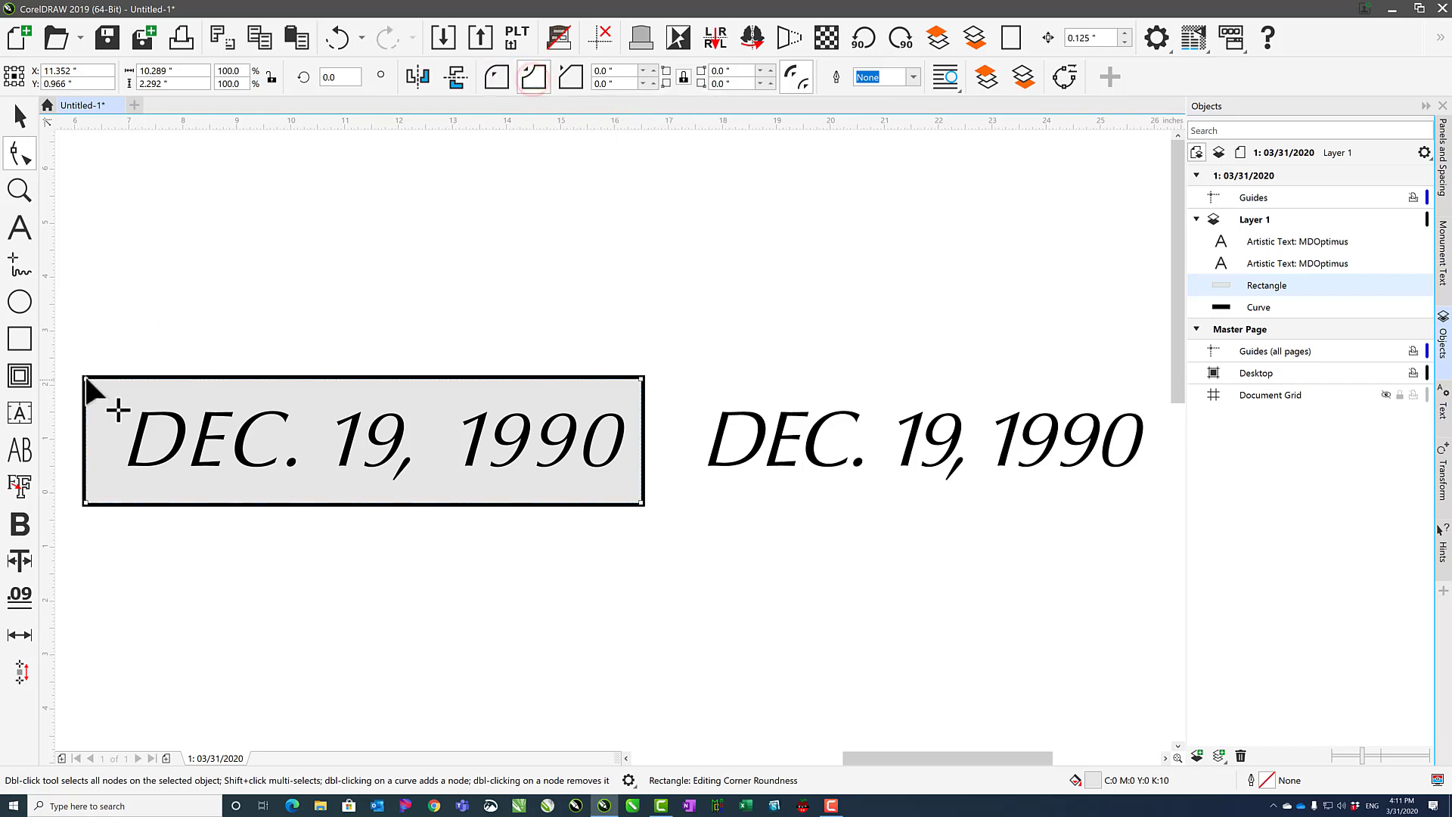
{"action": "mouse_move", "coordinate": [89, 378]}
{"action": "left_mouse_down"}
{"action": "mouse_move", "coordinate": [129, 402]}
{"action": "mouse_move", "coordinate": [111, 393]}
{"action": "left_mouse_up"}
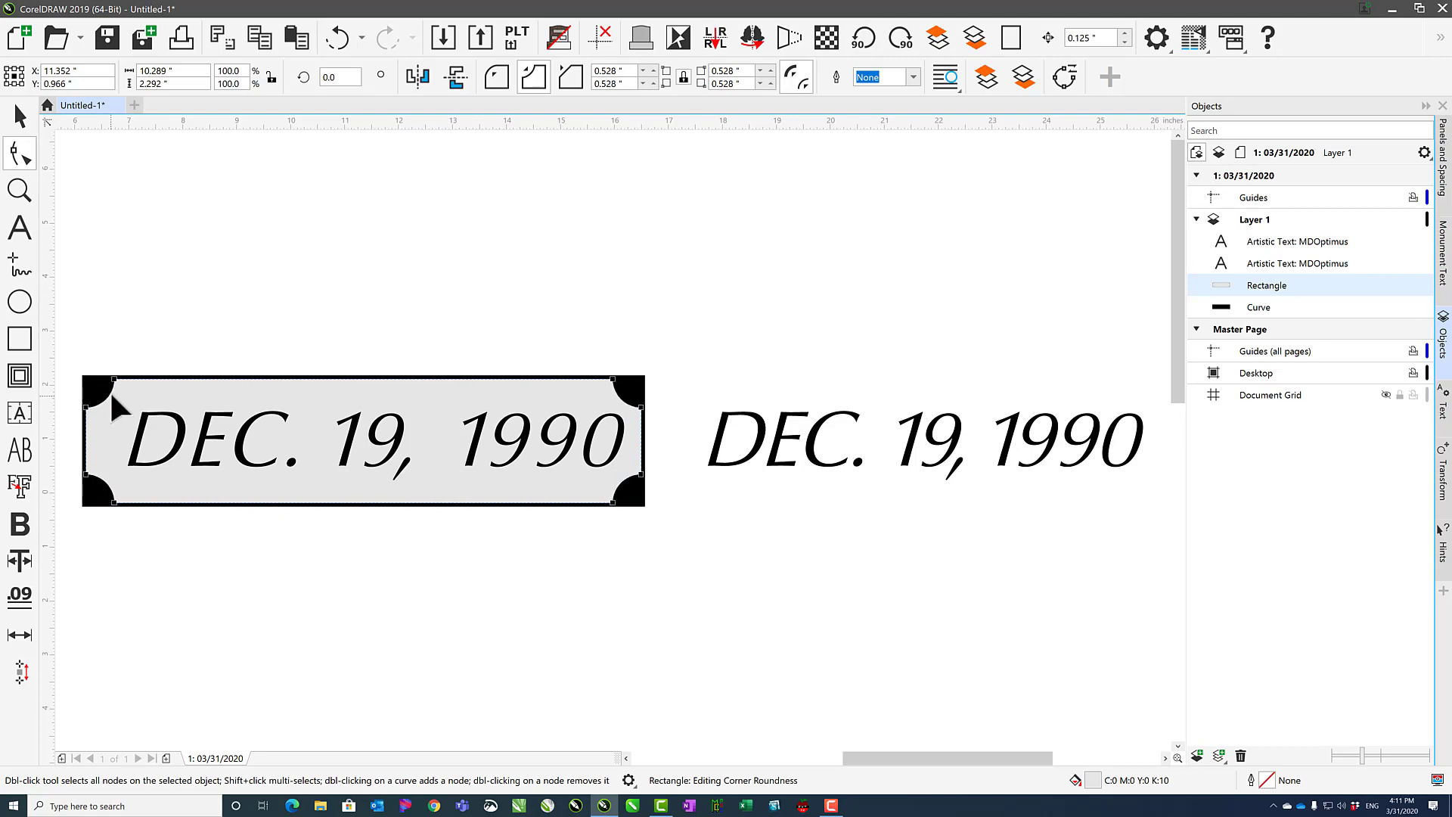
{"action": "left_click", "coordinate": [569, 78]}
Give the rectangle round corners with a 0.5 in radius.
{"action": "left_click", "coordinate": [496, 79]}
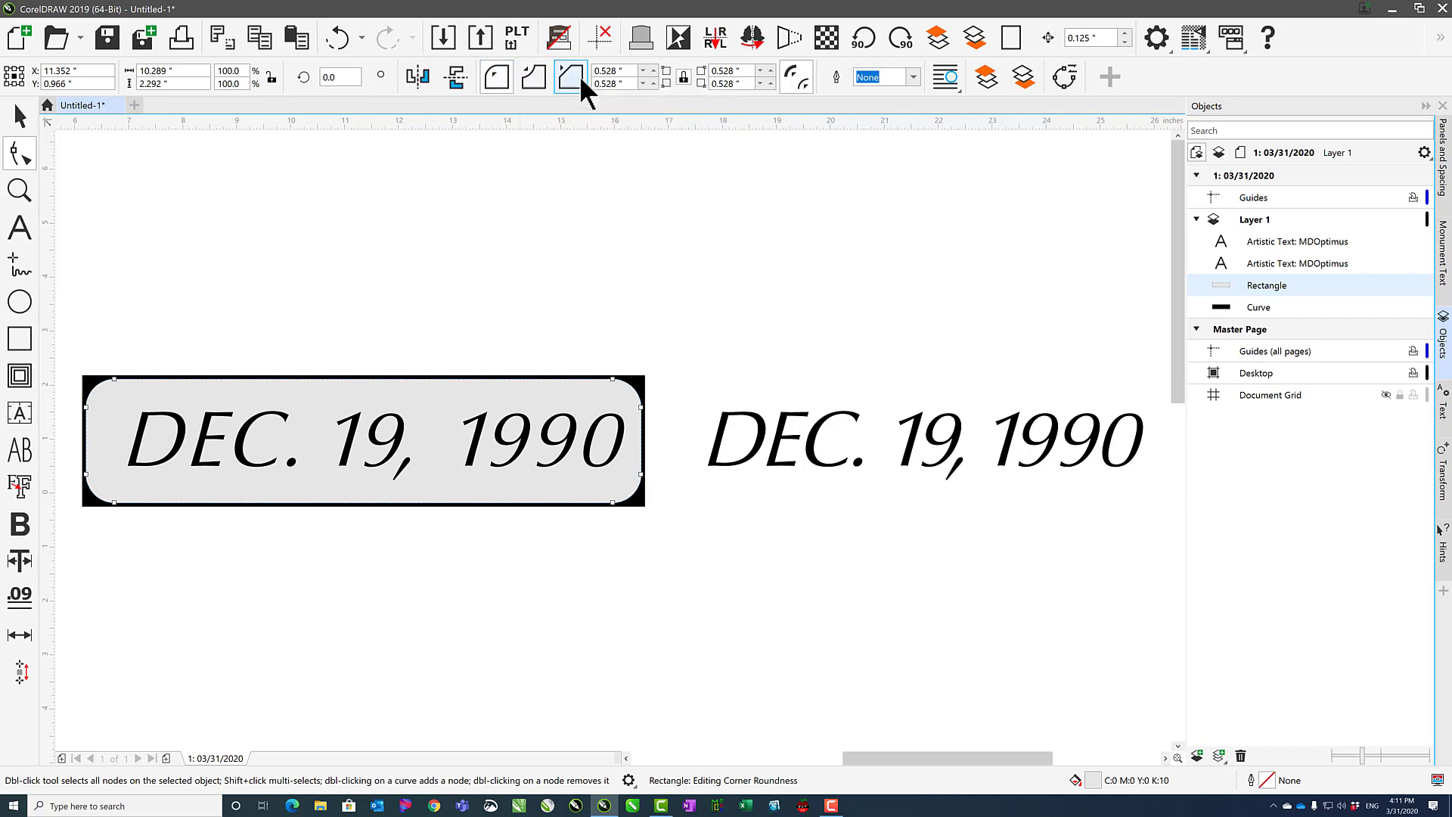
{"action": "left_click", "coordinate": [627, 71]}
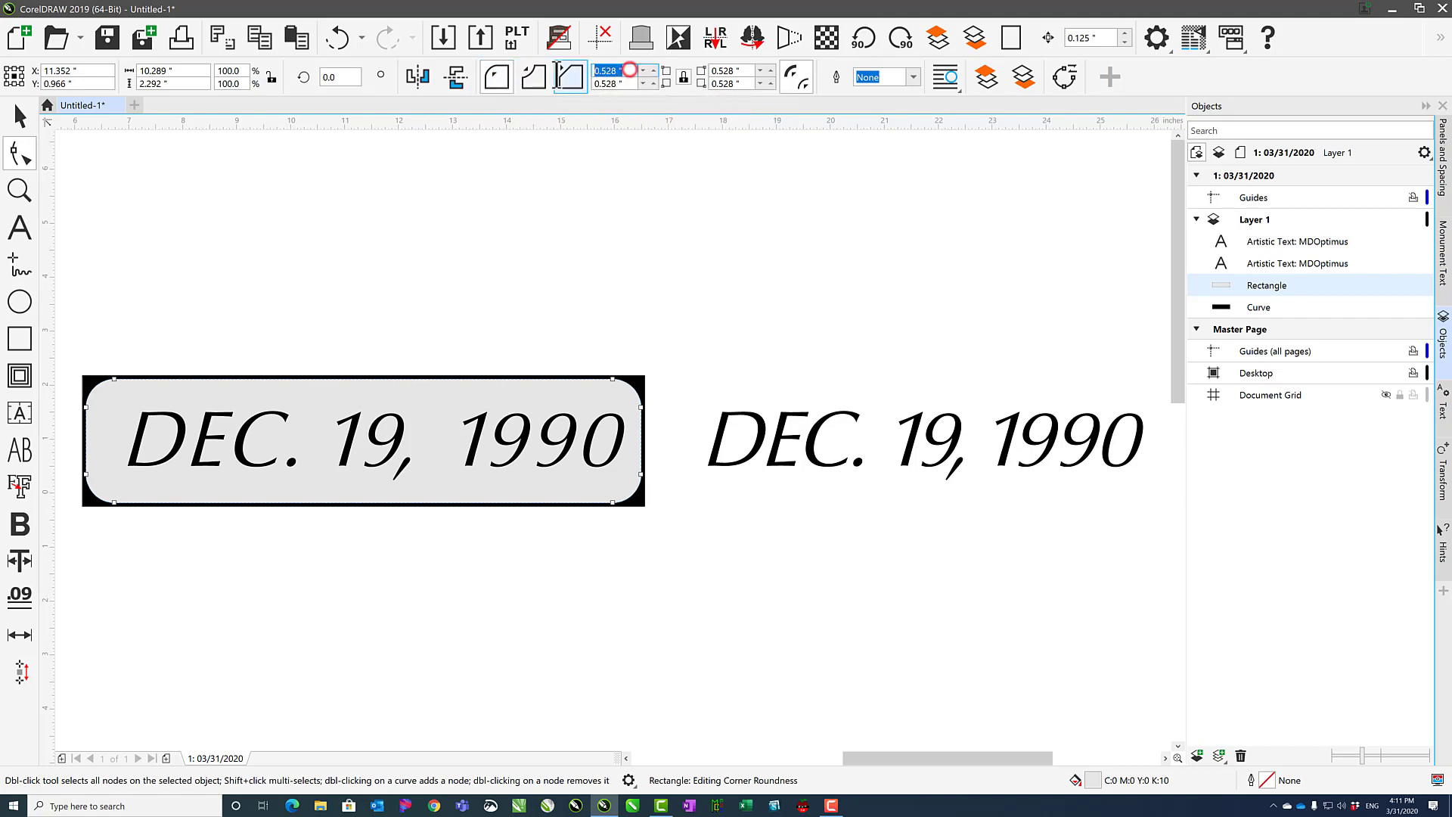
{"action": "type", "text": ".5"}
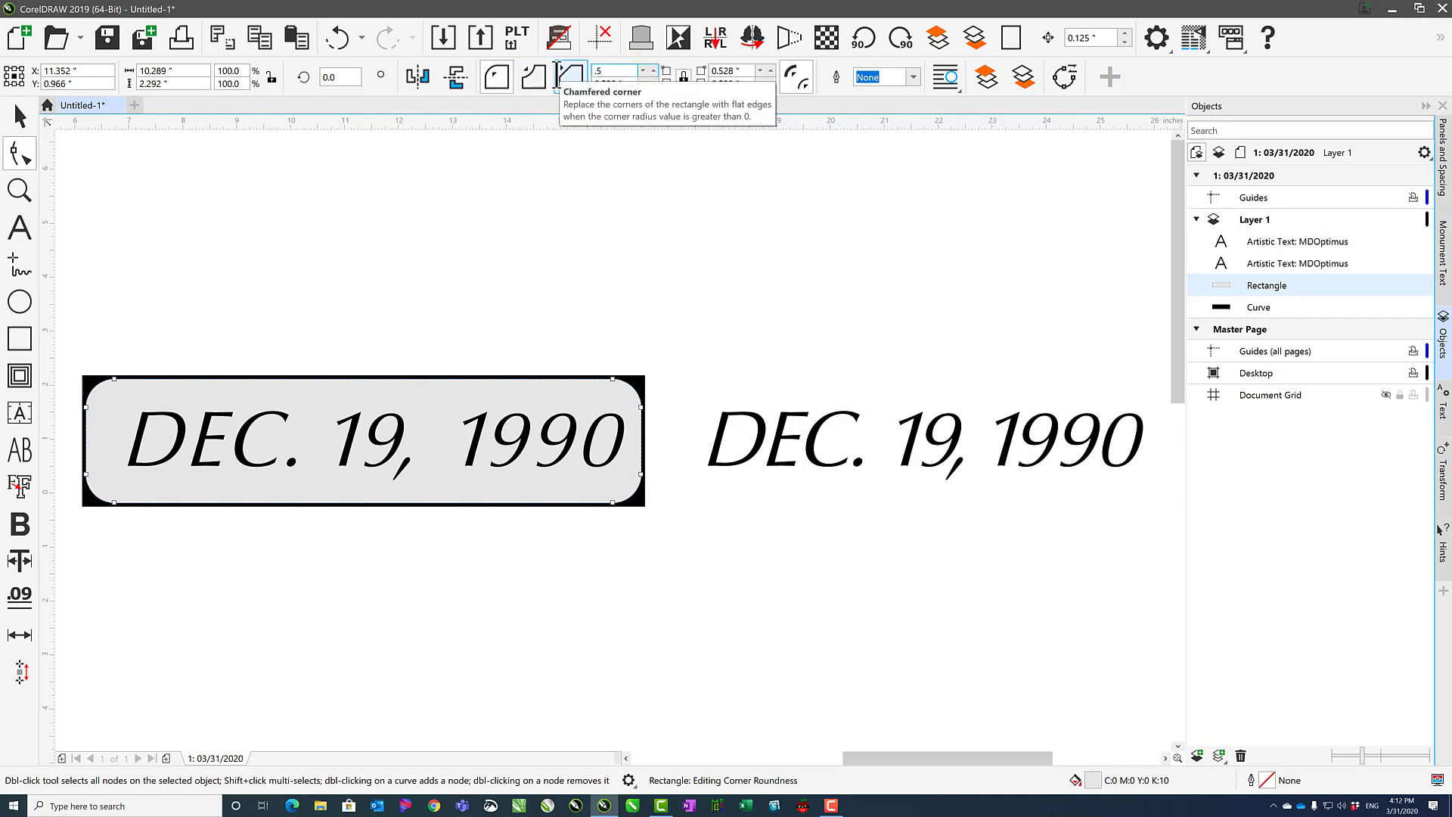
{"action": "key", "text": "Return"}
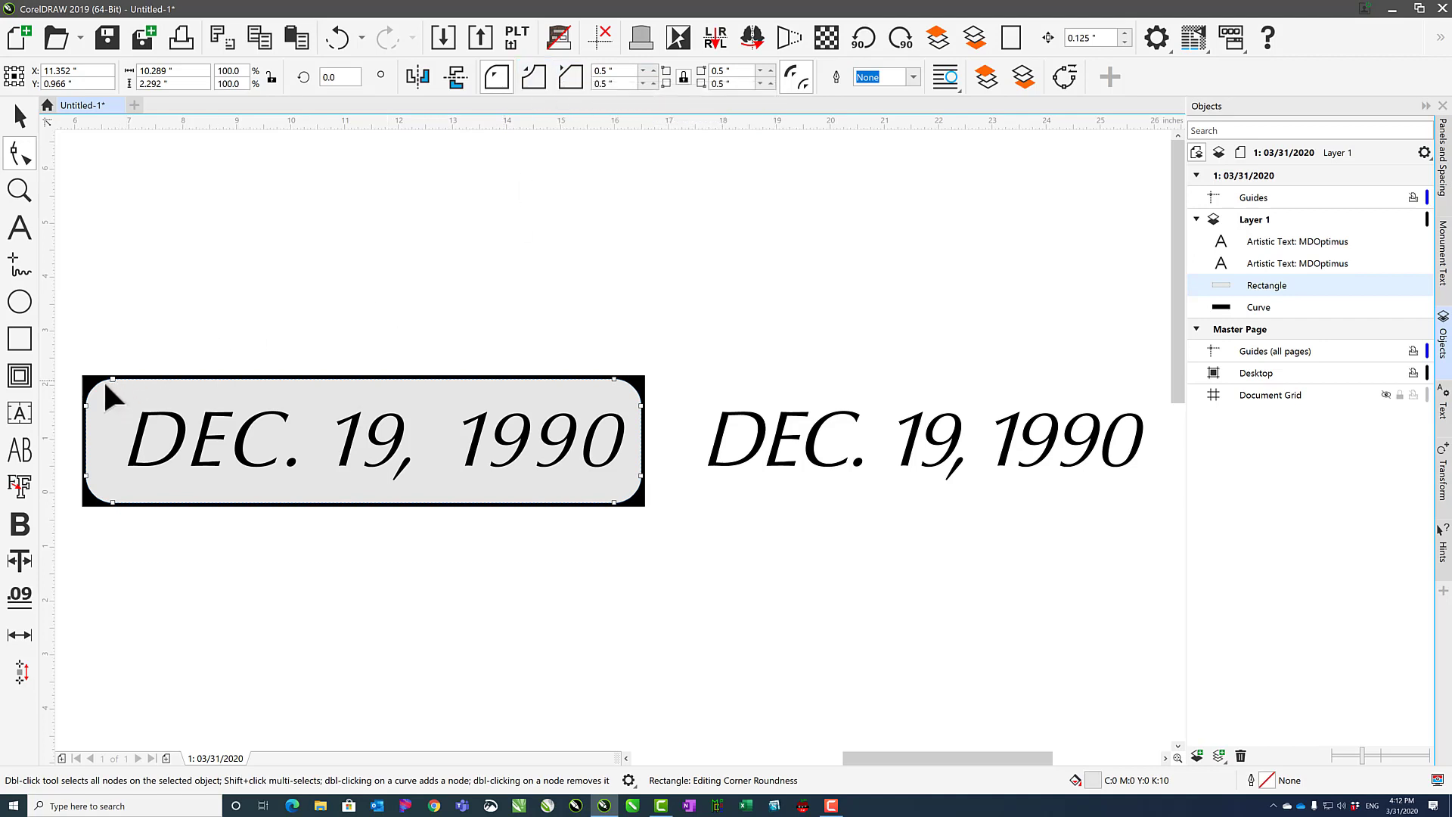
{"action": "left_click", "coordinate": [683, 75]}
{"action": "left_click", "coordinate": [91, 380]}
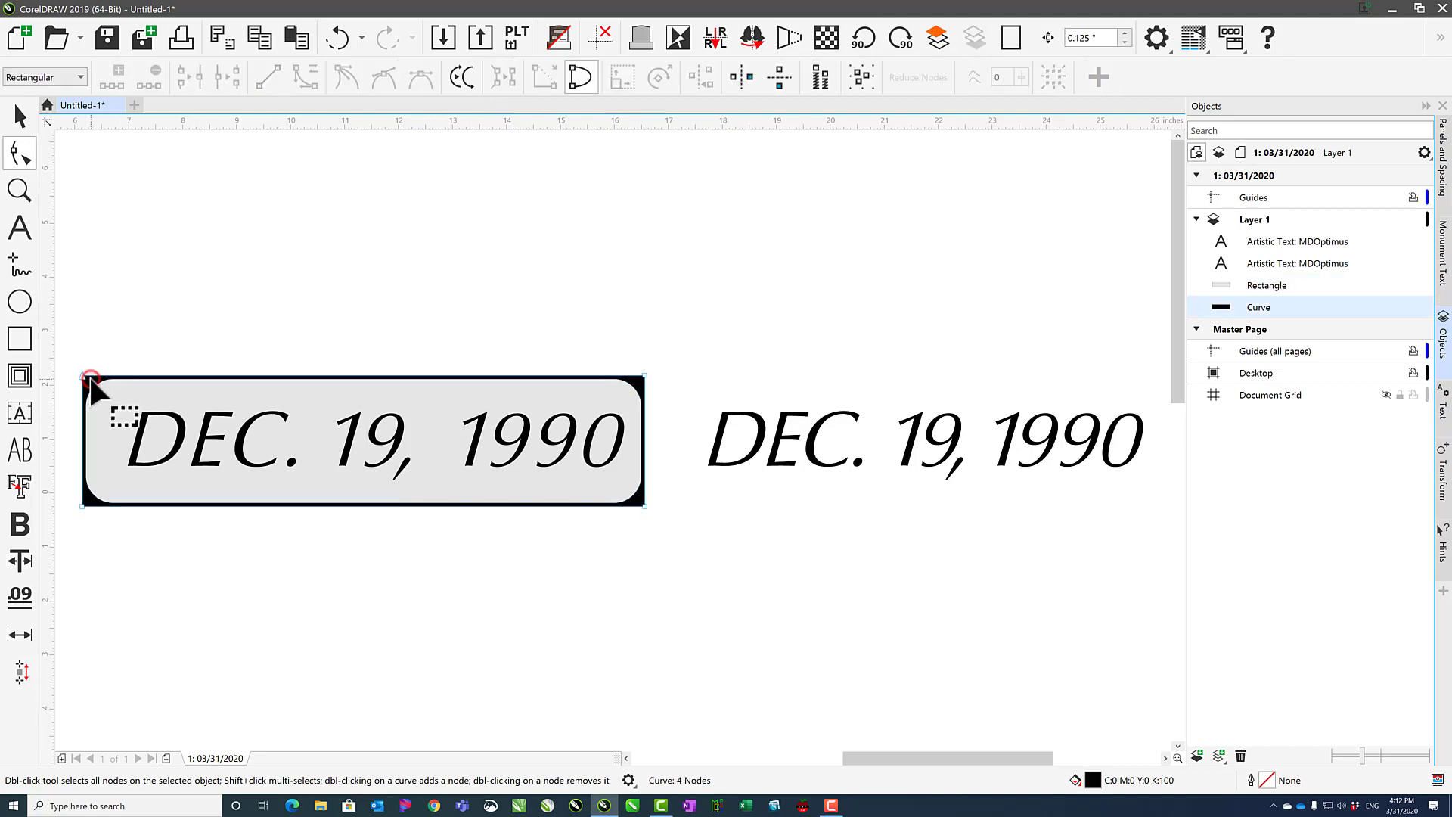
{"action": "left_click_drag", "start_coordinate": [80, 373], "coordinate": [215, 458]}
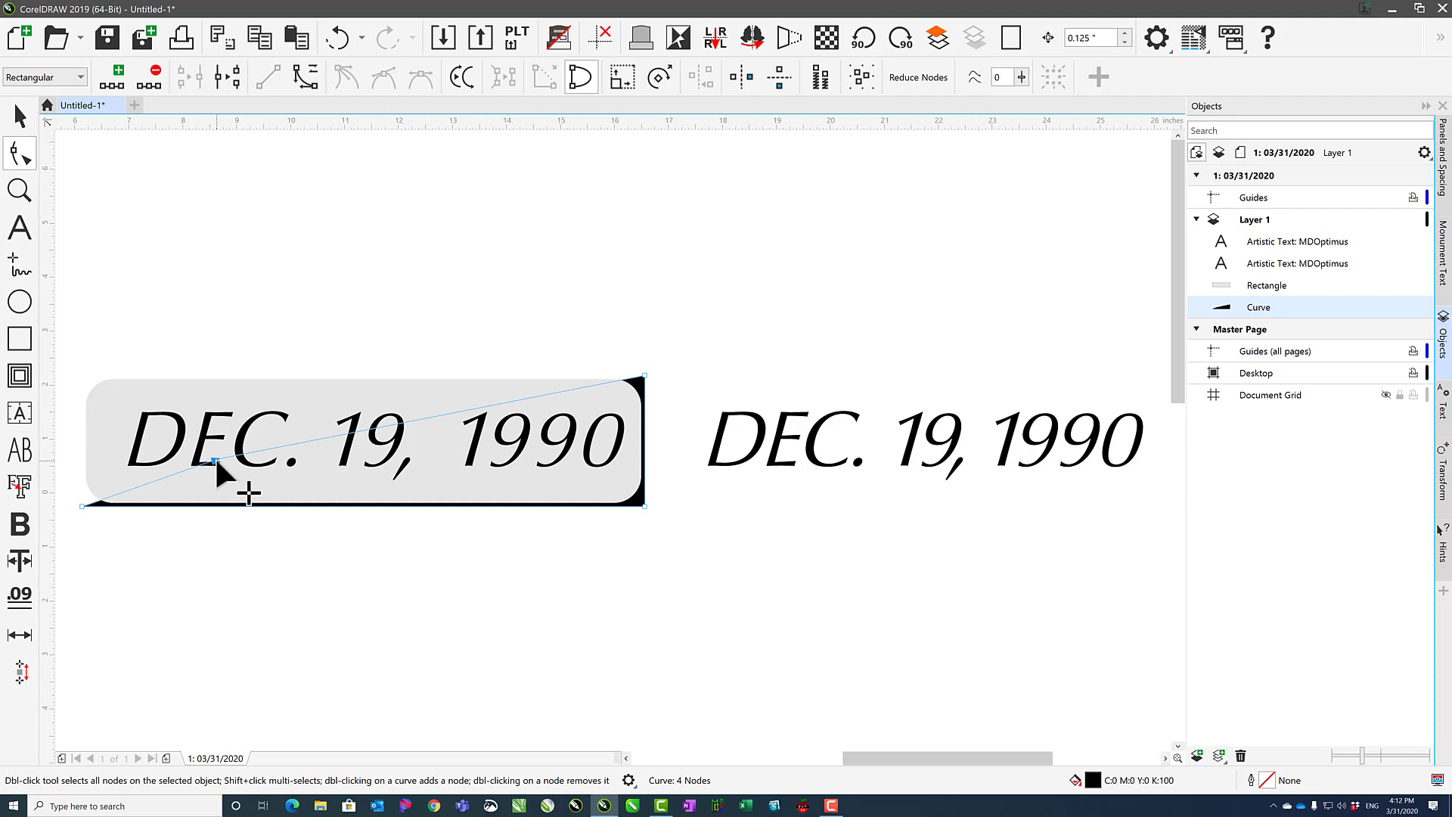
{"action": "key", "text": "ctrl+z"}
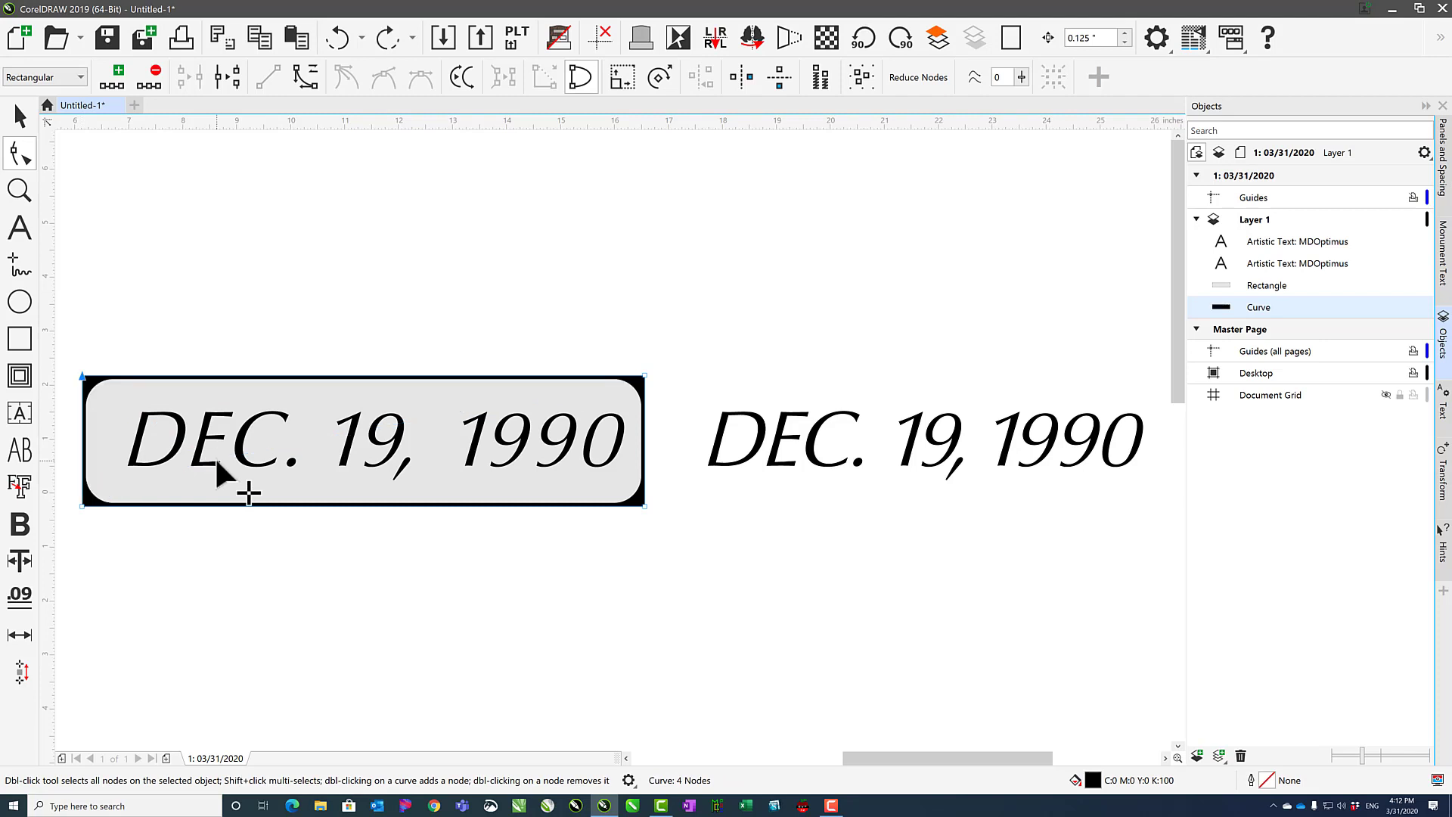
Set the background rectangle's corner radius back to 0 for square corners.
{"action": "left_click", "coordinate": [645, 375]}
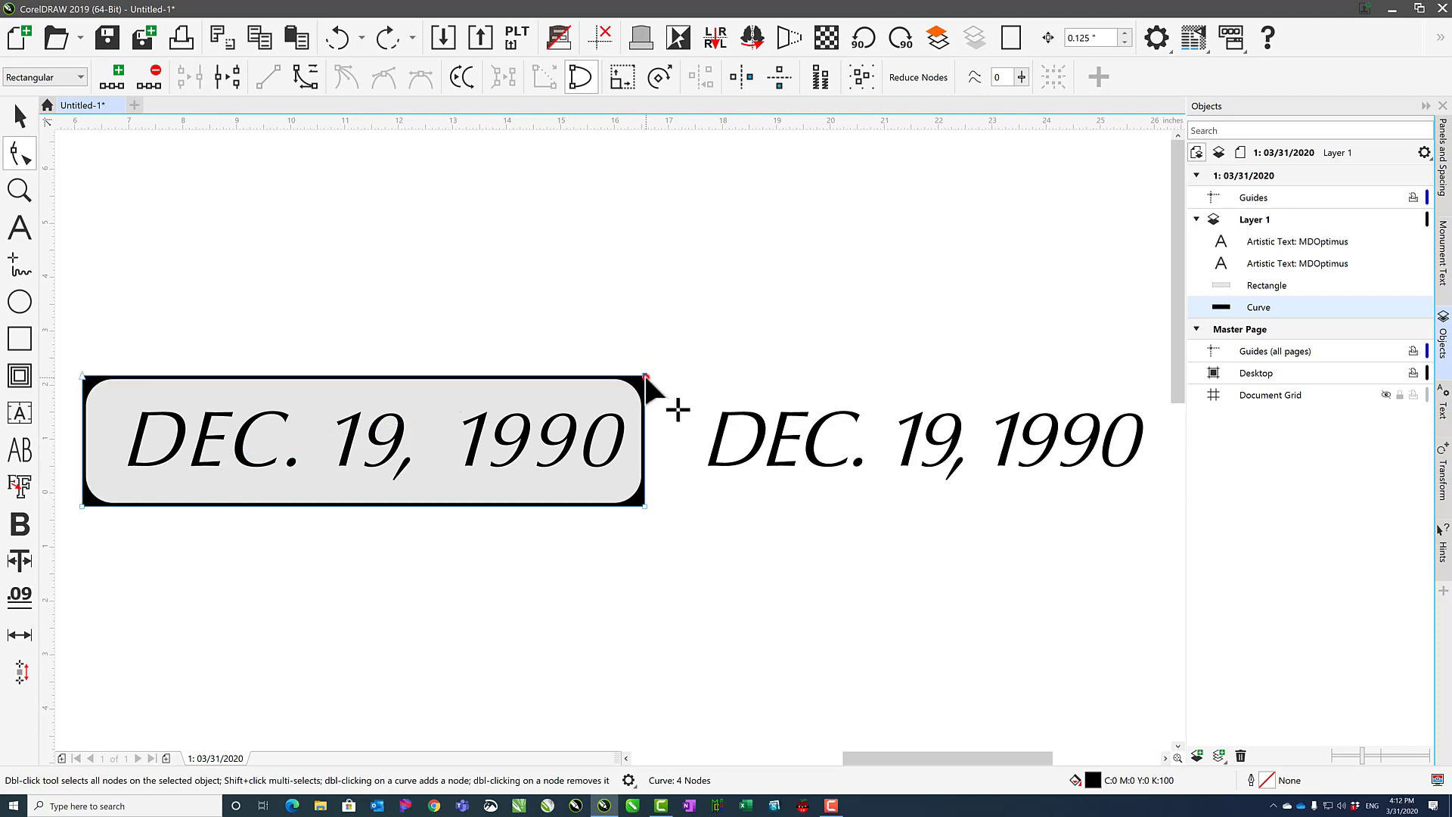
{"action": "left_click", "coordinate": [644, 505]}
{"action": "left_click", "coordinate": [112, 475]}
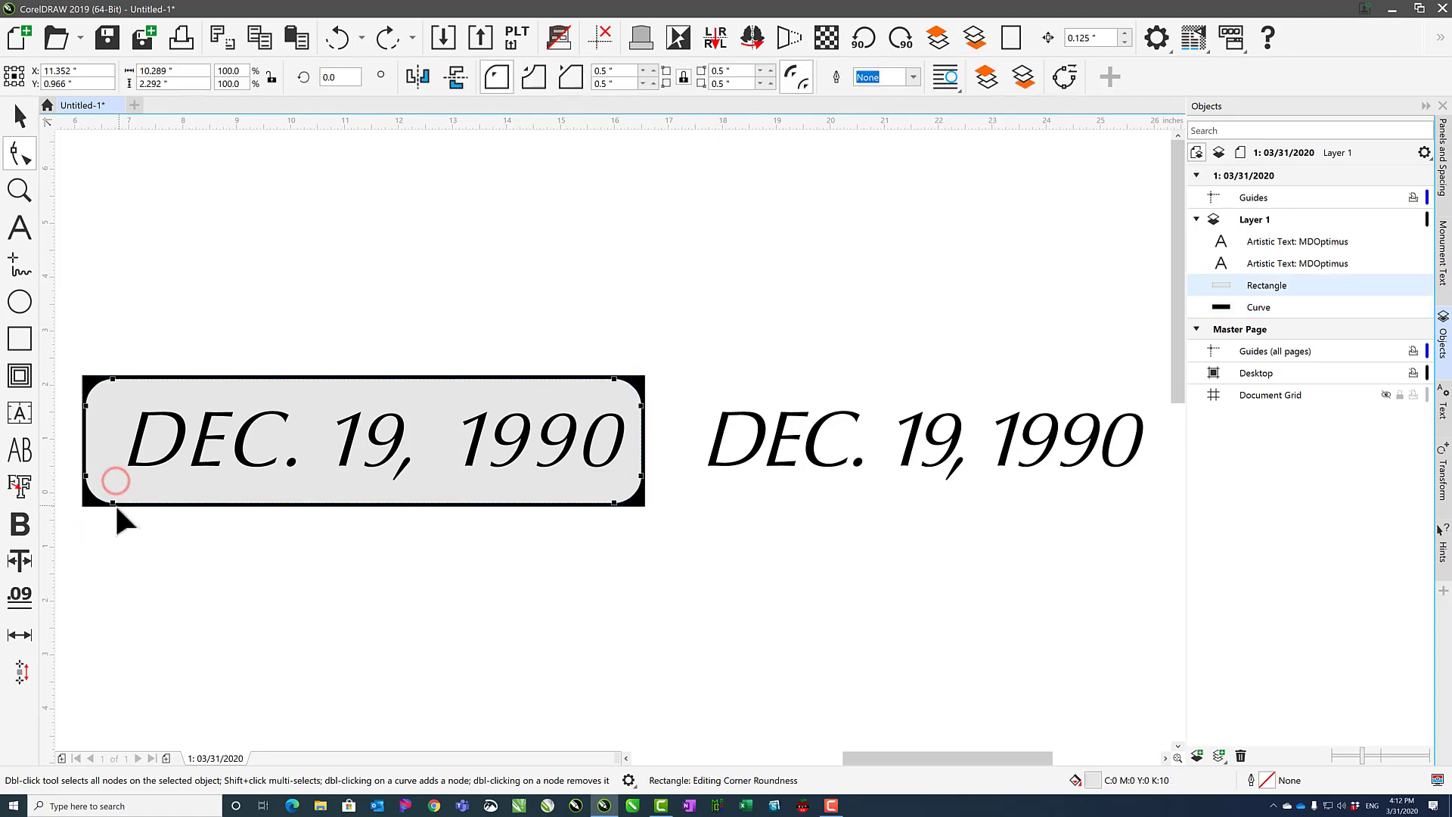
{"action": "left_click_drag", "start_coordinate": [111, 501], "coordinate": [68, 499]}
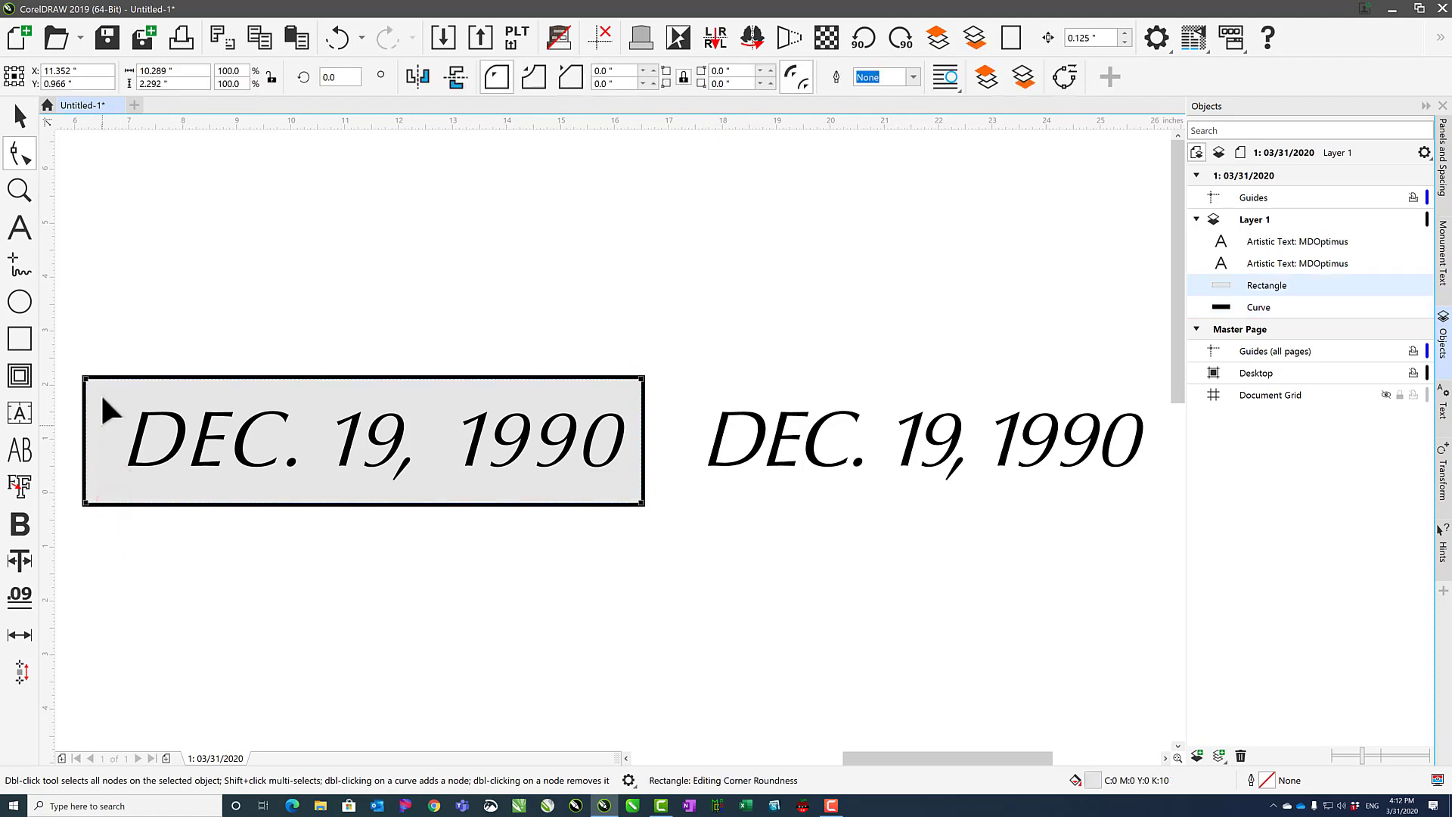
Select the black curve behind the rectangle, pull its corner node up and left, and add a node on its top edge.
{"action": "left_click_drag", "start_coordinate": [87, 379], "coordinate": [23, 378]}
{"action": "left_click", "coordinate": [220, 371]}
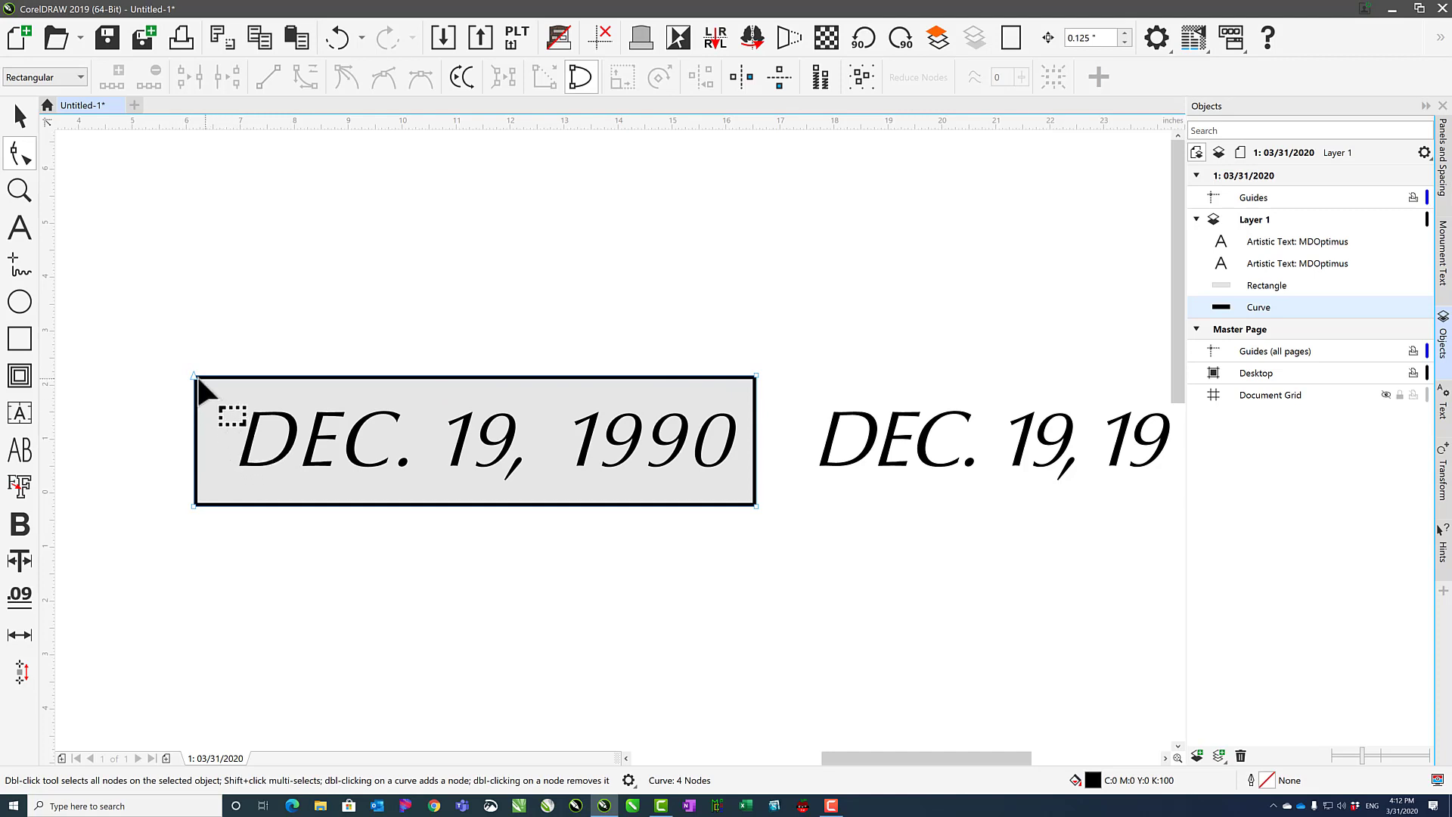
{"action": "left_click_drag", "start_coordinate": [194, 376], "coordinate": [158, 247]}
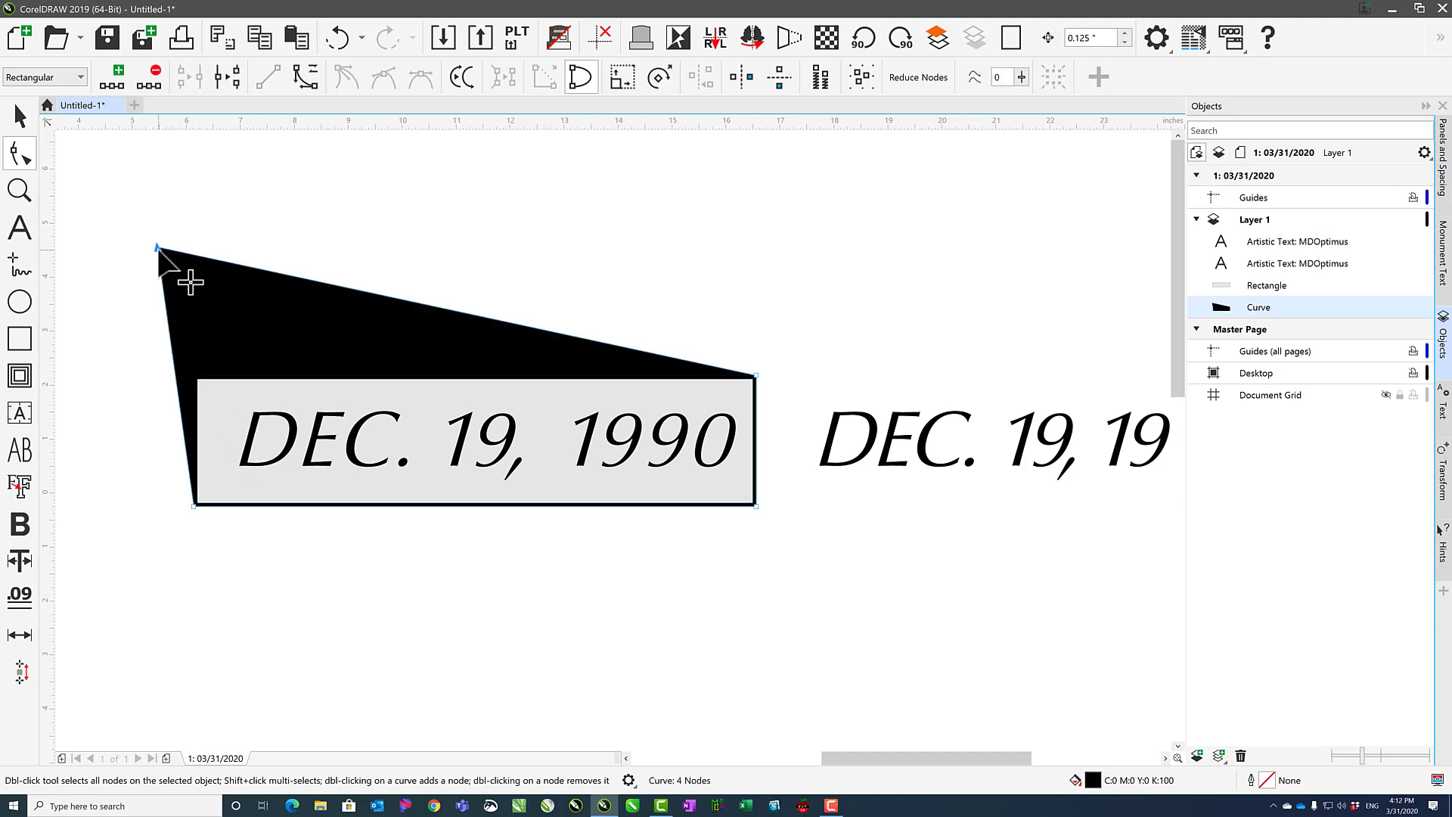
{"action": "left_click", "coordinate": [217, 260]}
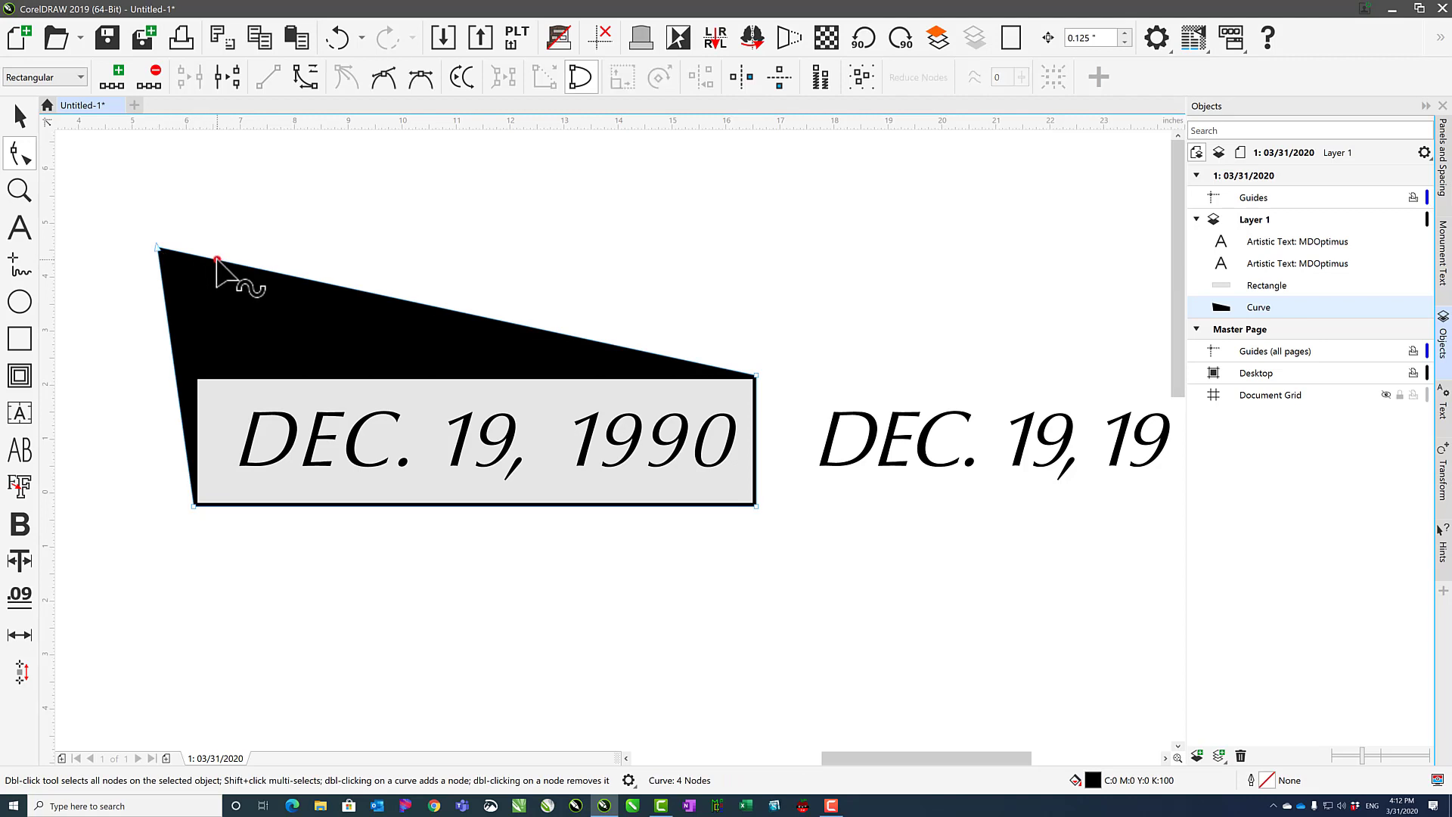
{"action": "double_click", "coordinate": [217, 259]}
{"action": "left_click_drag", "start_coordinate": [217, 259], "coordinate": [212, 367]}
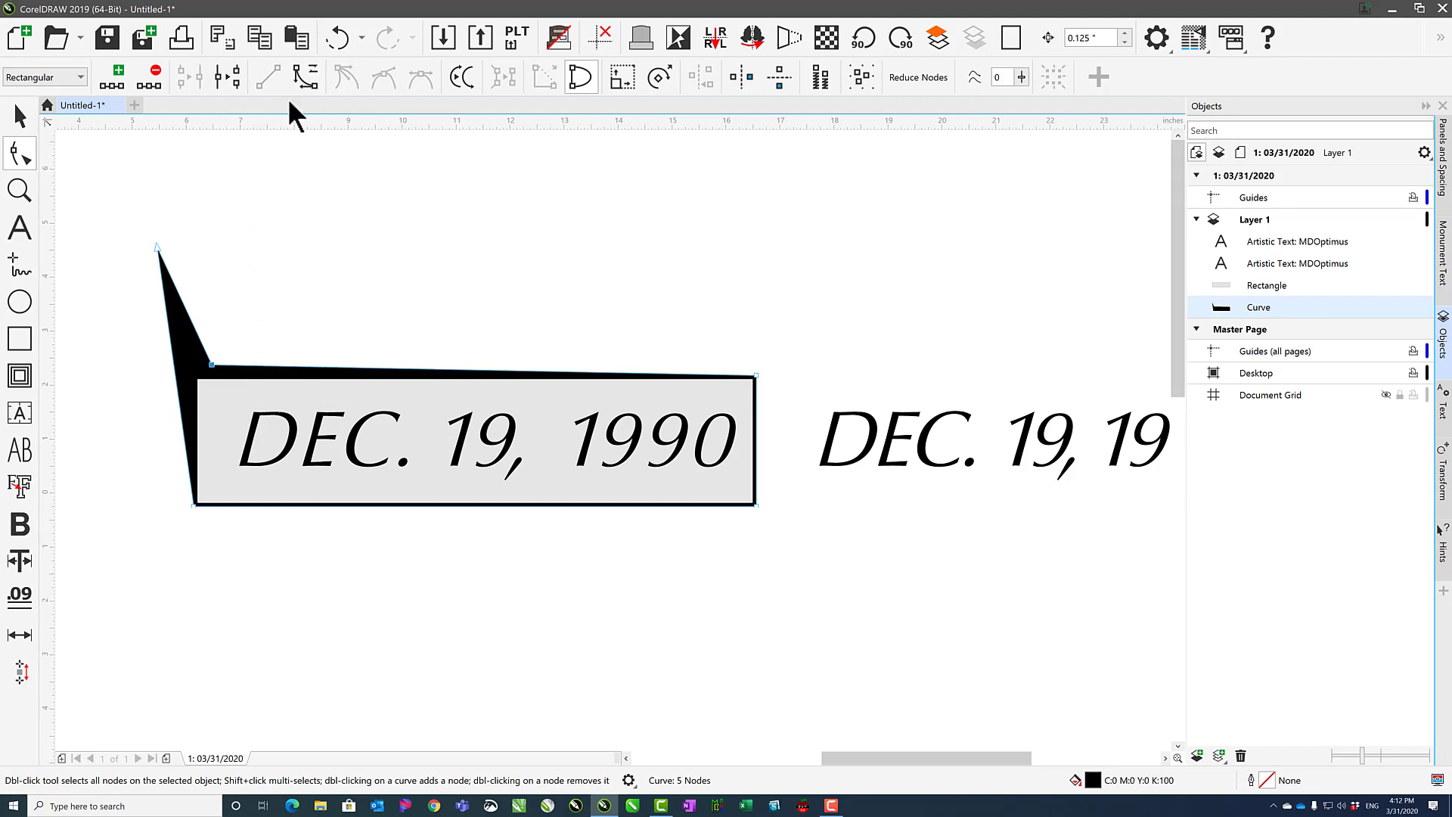
{"action": "left_click", "coordinate": [299, 80]}
{"action": "key", "text": "ctrl+z"}
{"action": "left_click_drag", "start_coordinate": [180, 295], "coordinate": [205, 289]}
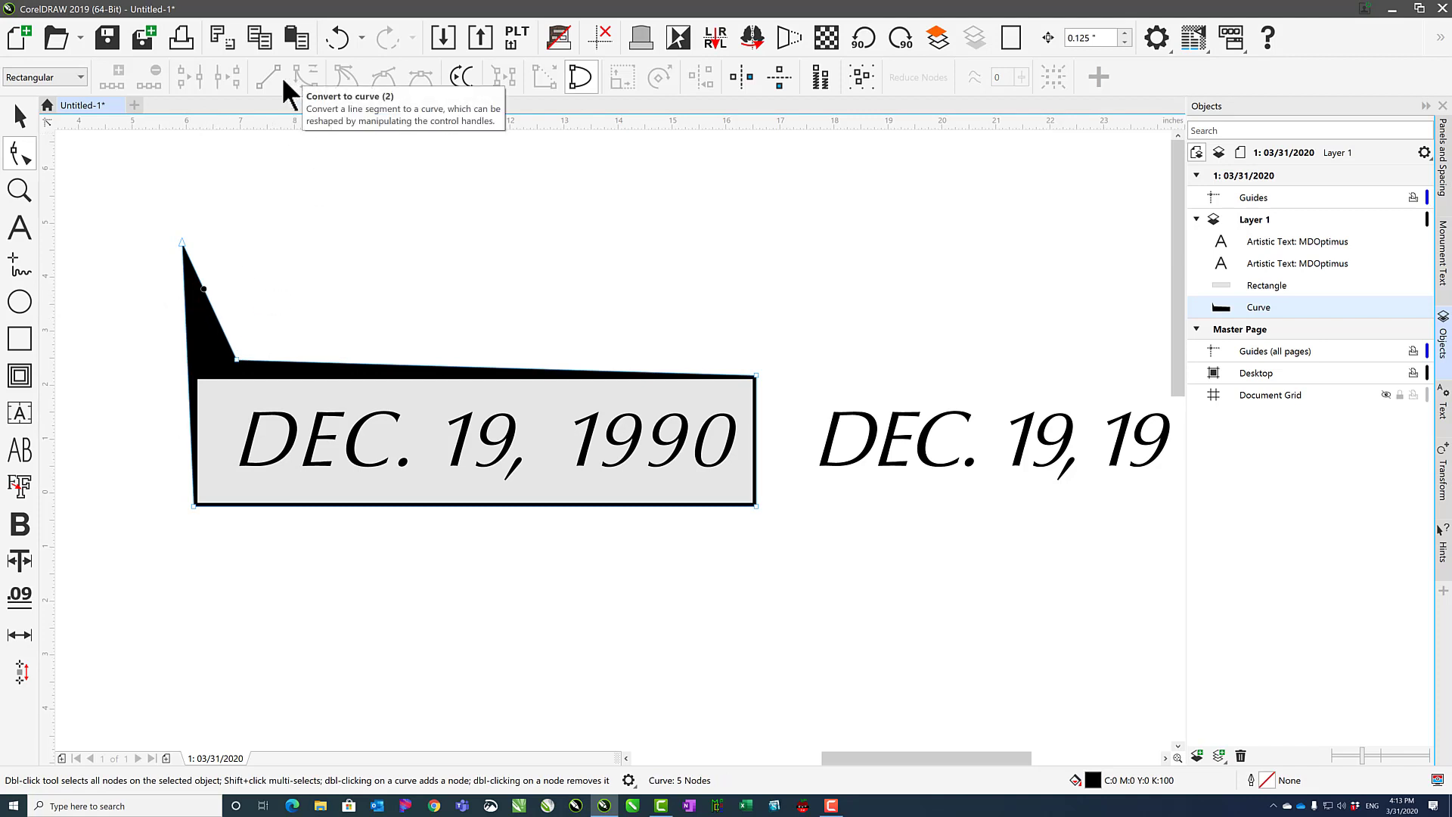
{"action": "key", "text": "ctrl+z"}
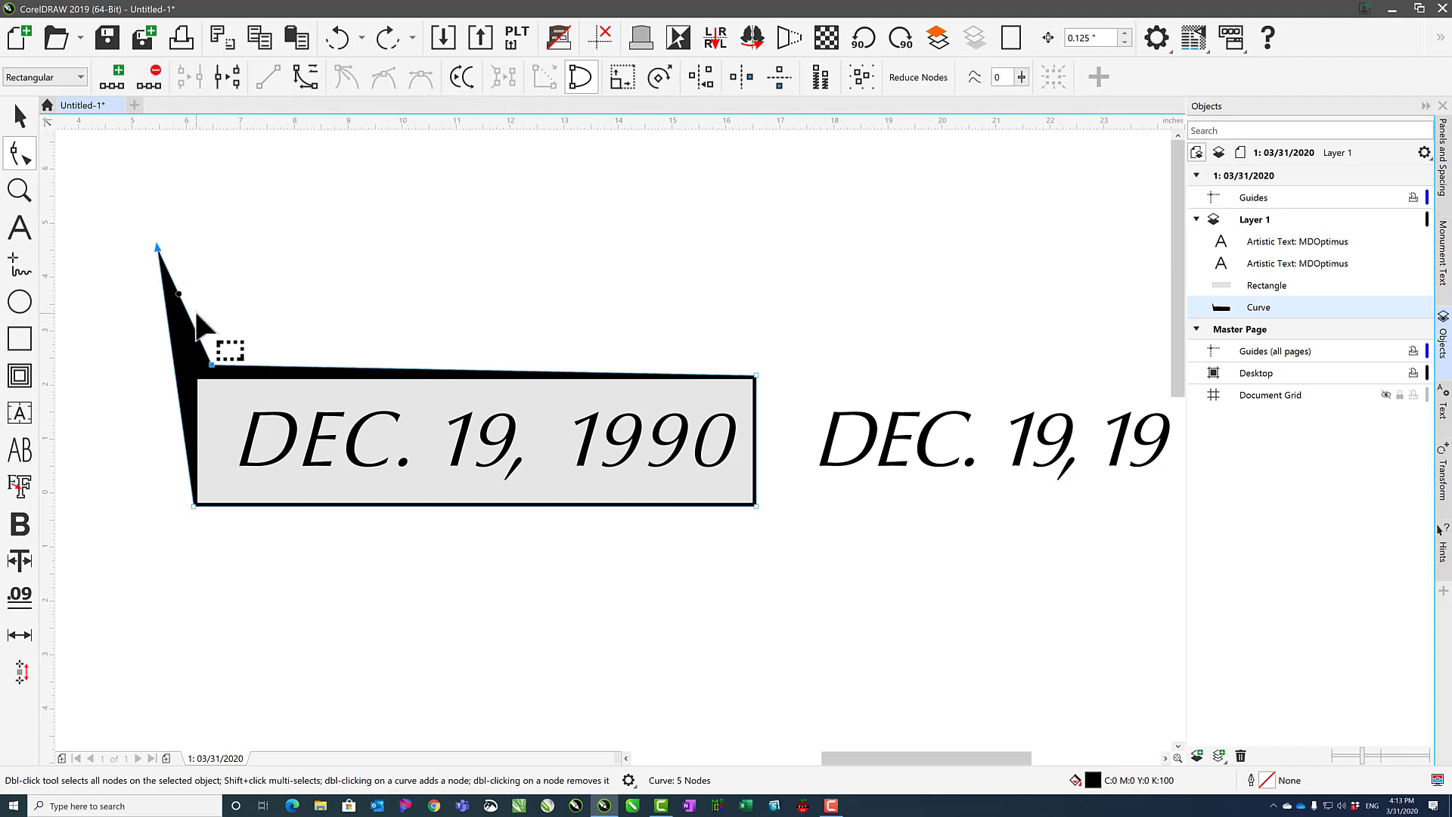
Convert the curve's left segment to a curve and bend it outward into a rounded tail.
{"action": "left_click", "coordinate": [305, 77]}
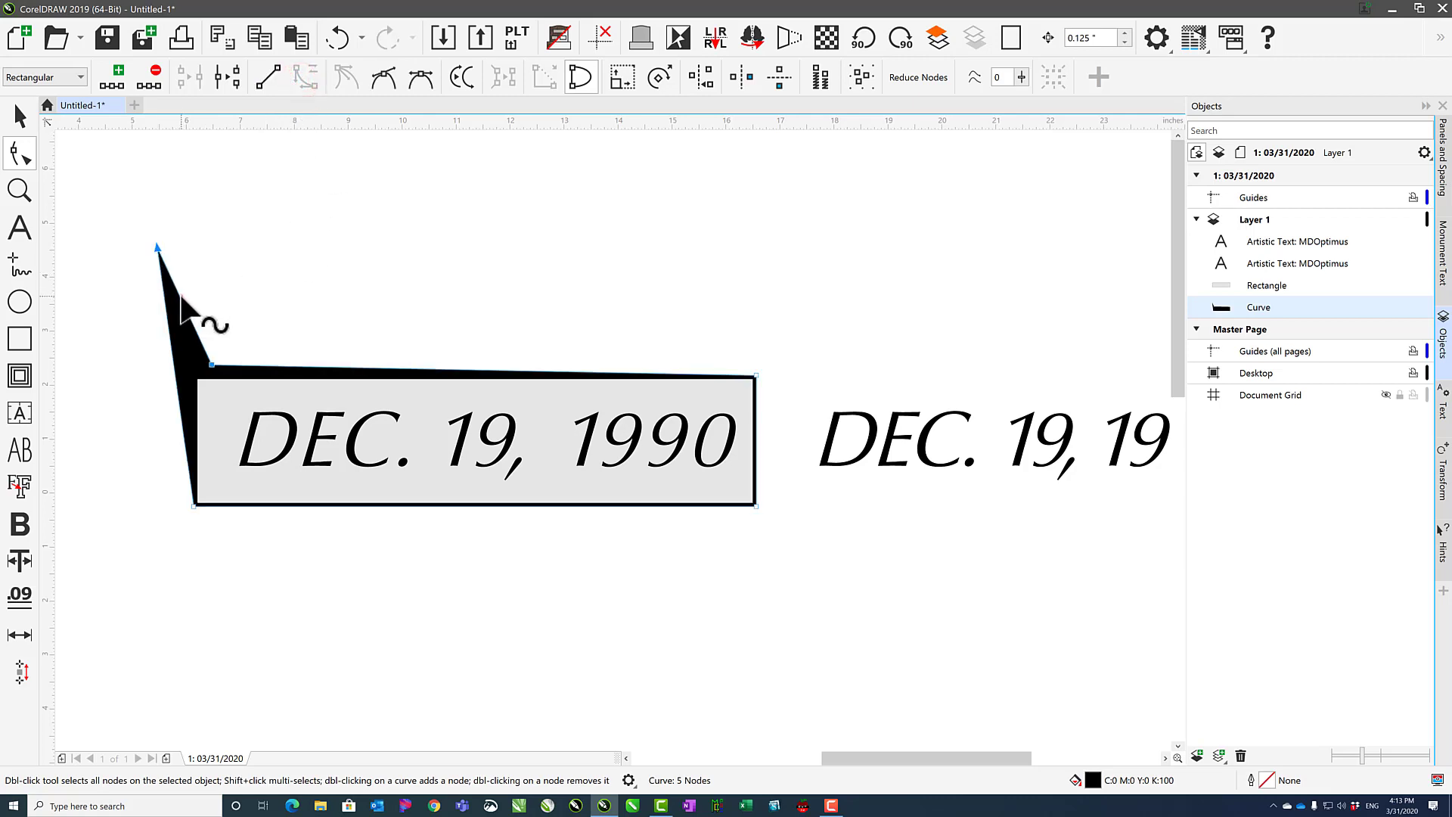
{"action": "left_click_drag", "start_coordinate": [181, 297], "coordinate": [206, 272]}
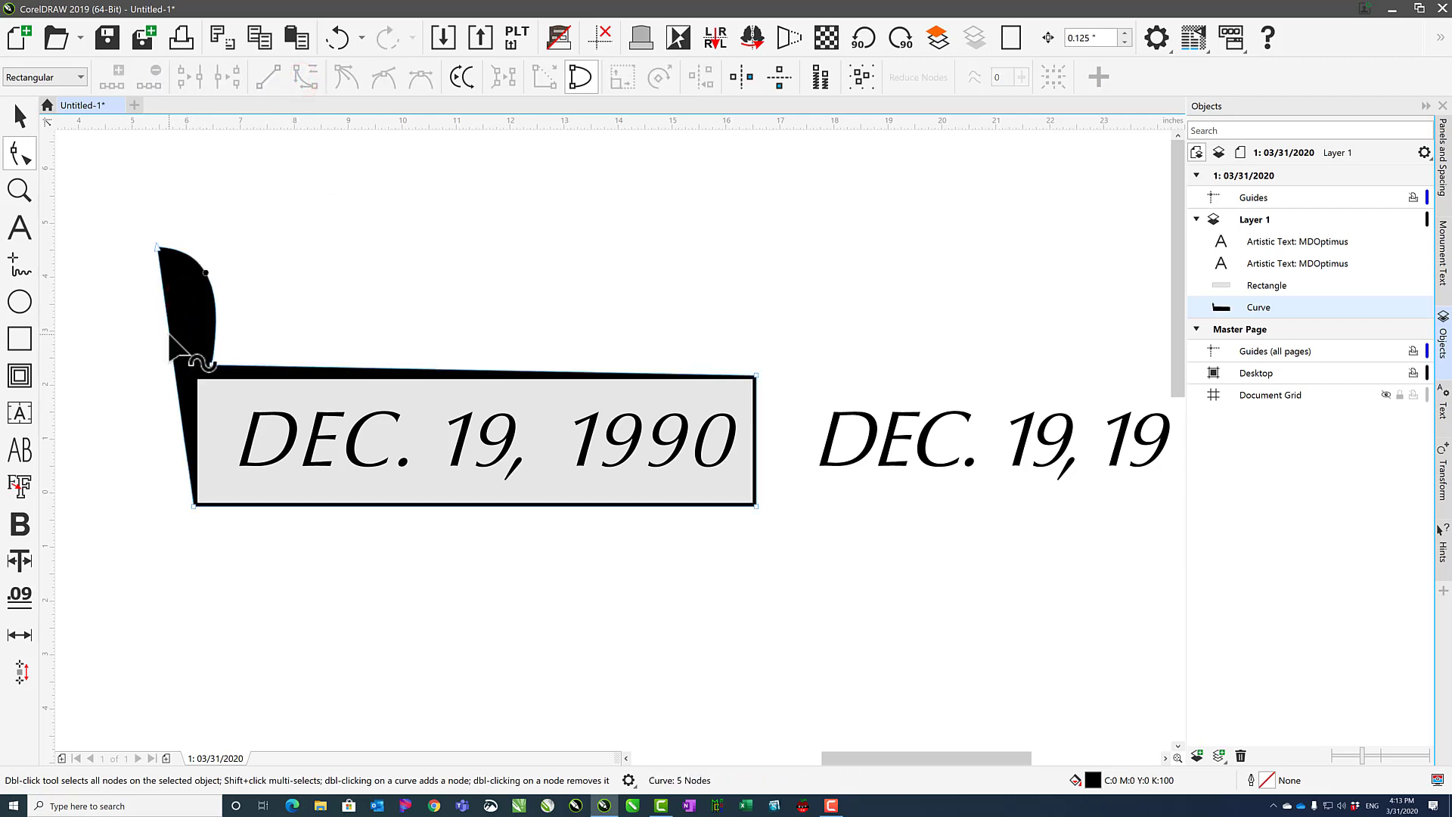
{"action": "left_click_drag", "start_coordinate": [170, 335], "coordinate": [99, 368]}
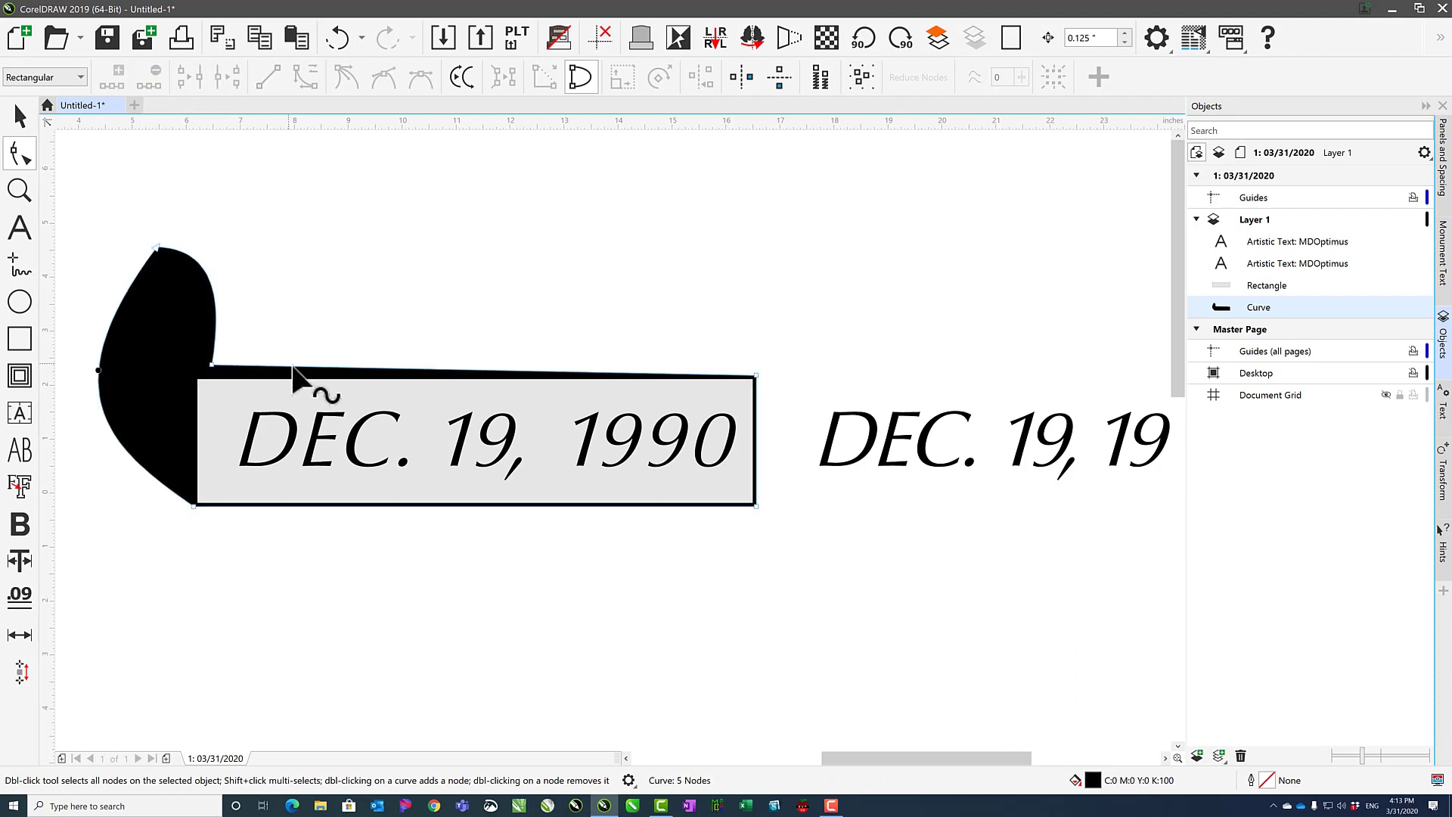
Convert the black curve's top edge to a curve and bend it up into an arch above the rectangle.
{"action": "left_click_drag", "start_coordinate": [294, 367], "coordinate": [337, 361]}
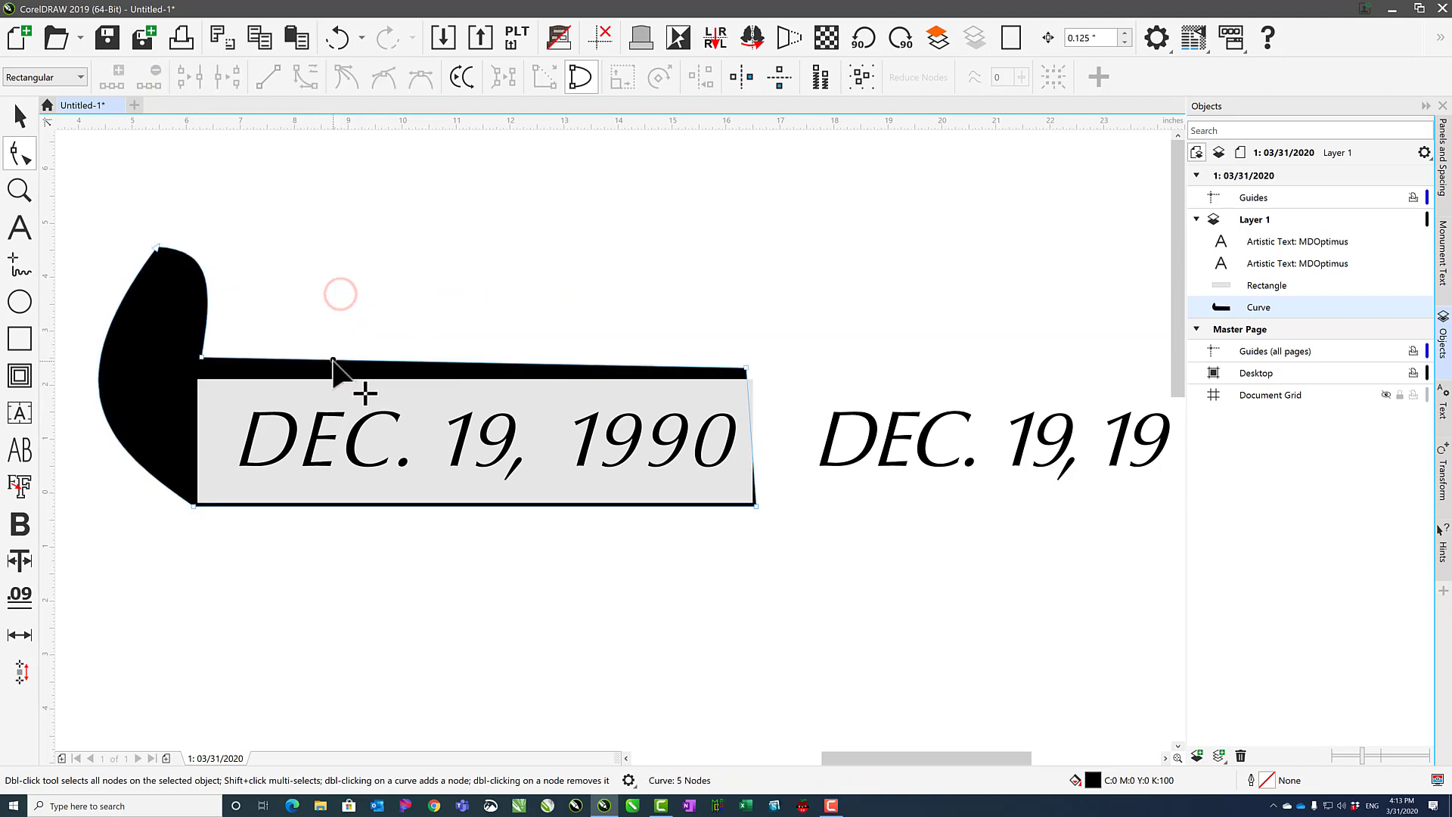
{"action": "left_click", "coordinate": [369, 359]}
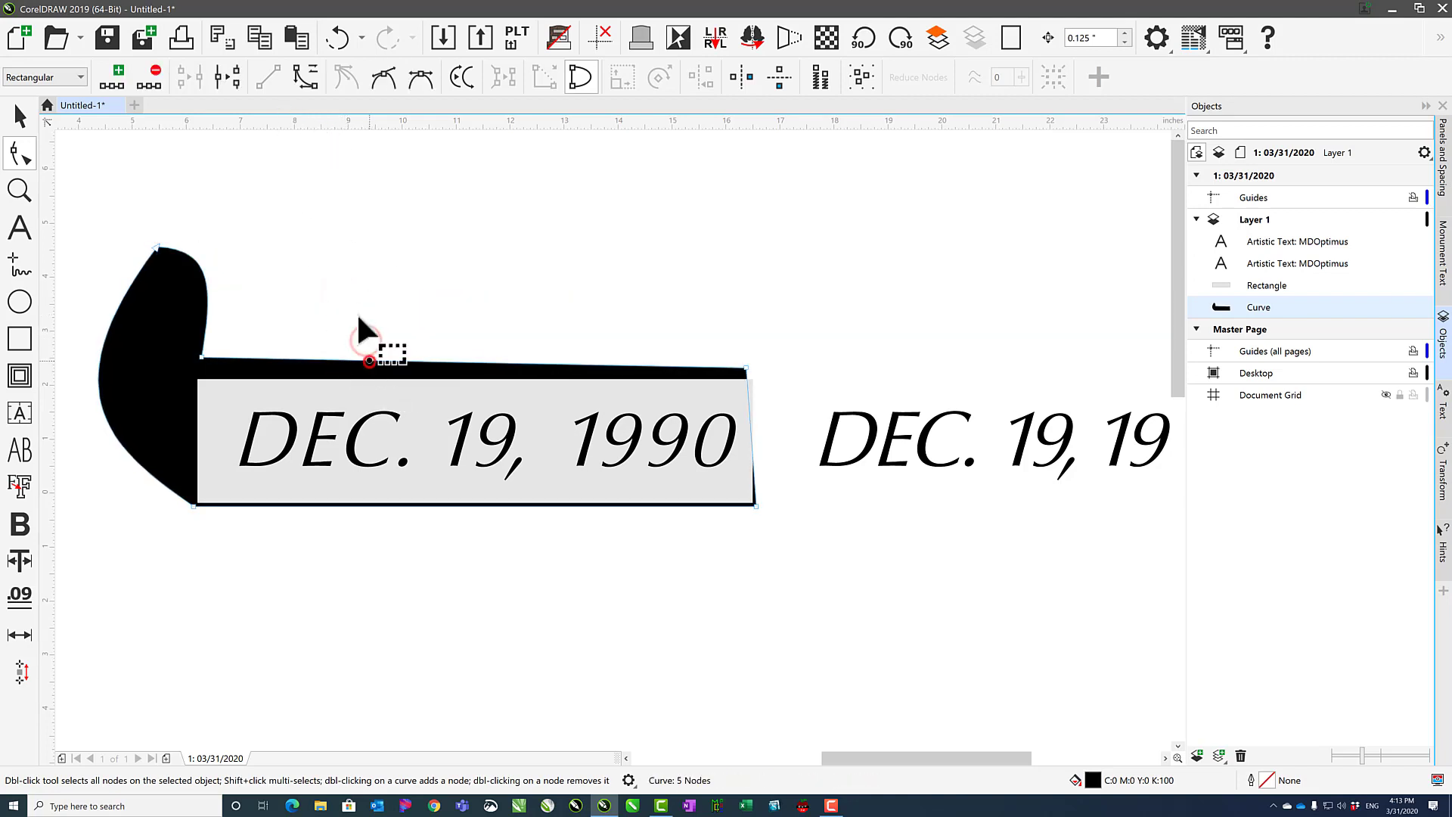
{"action": "left_click", "coordinate": [305, 77]}
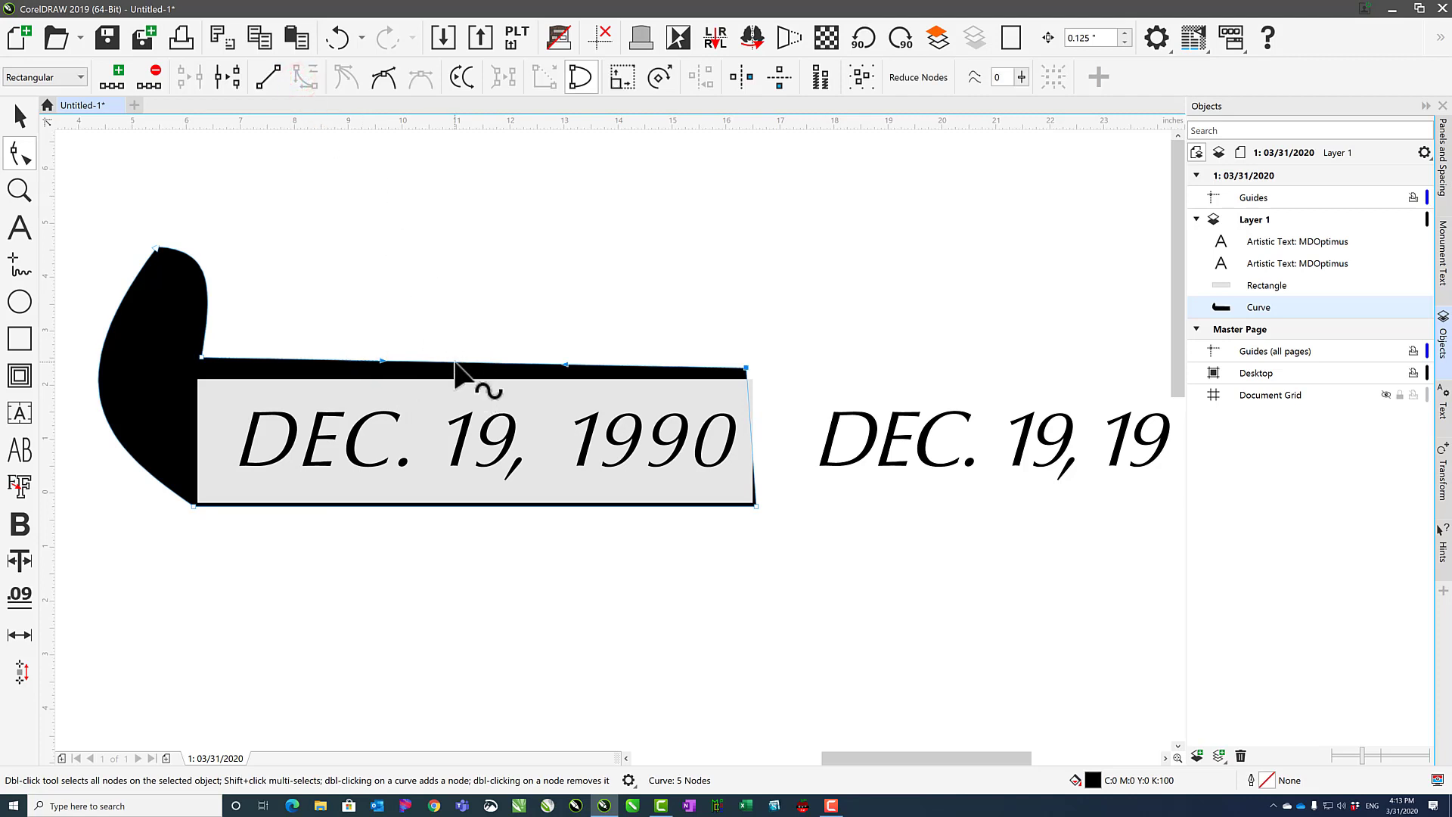
{"action": "left_click_drag", "start_coordinate": [455, 363], "coordinate": [458, 261]}
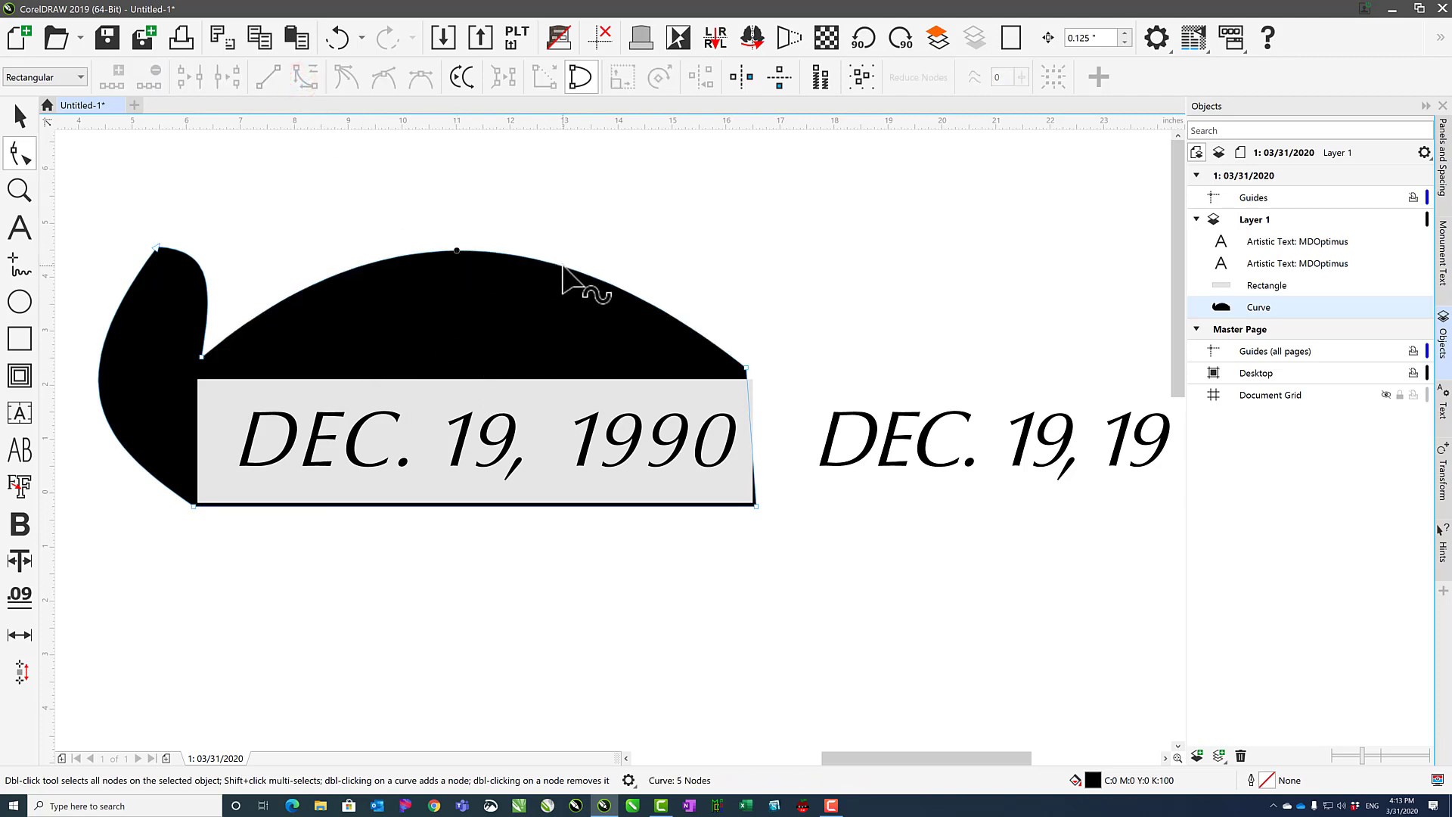
{"action": "left_click", "coordinate": [753, 369]}
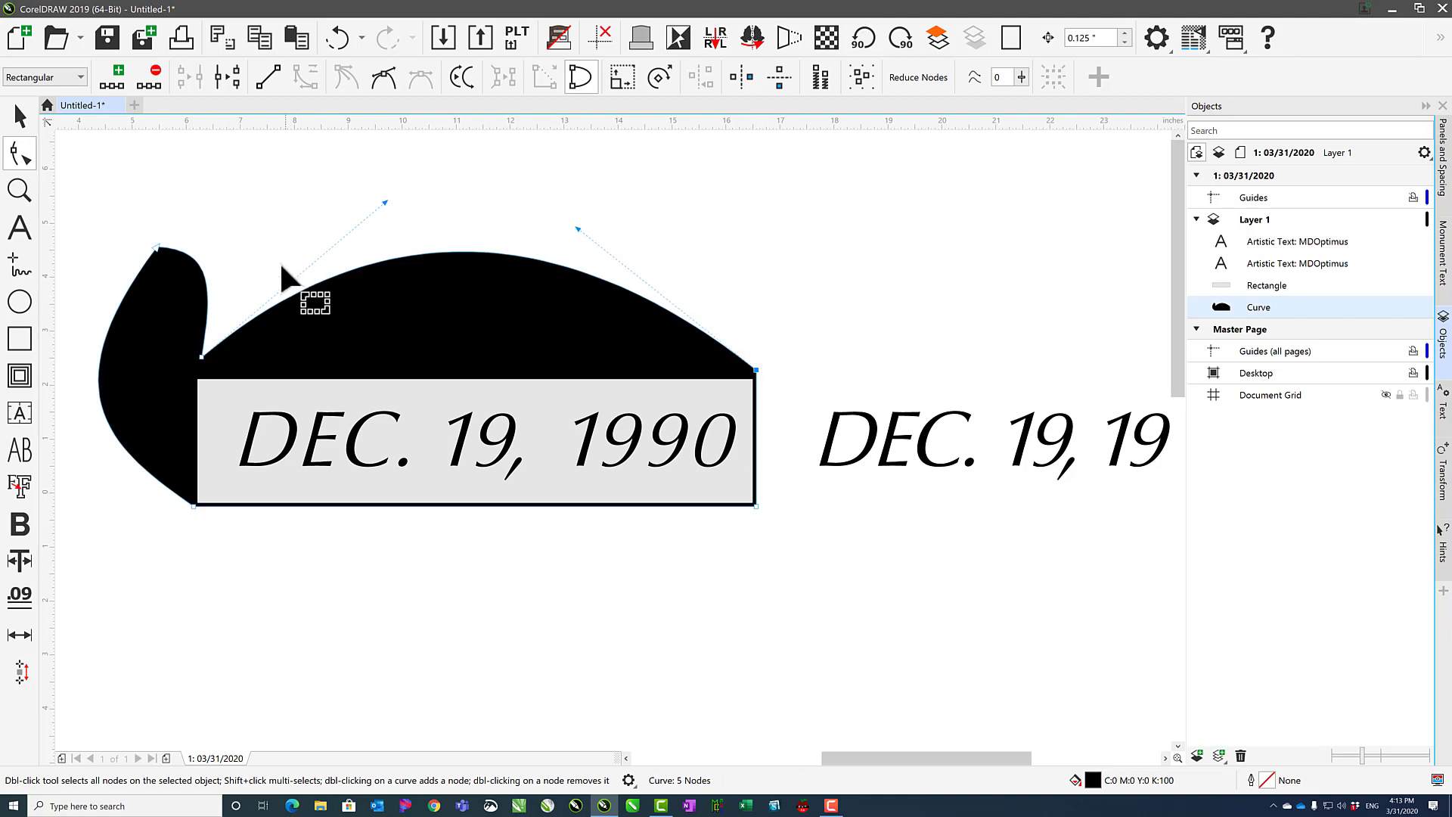
Select the background rectangle and convert it to curves.
{"action": "left_click", "coordinate": [250, 386]}
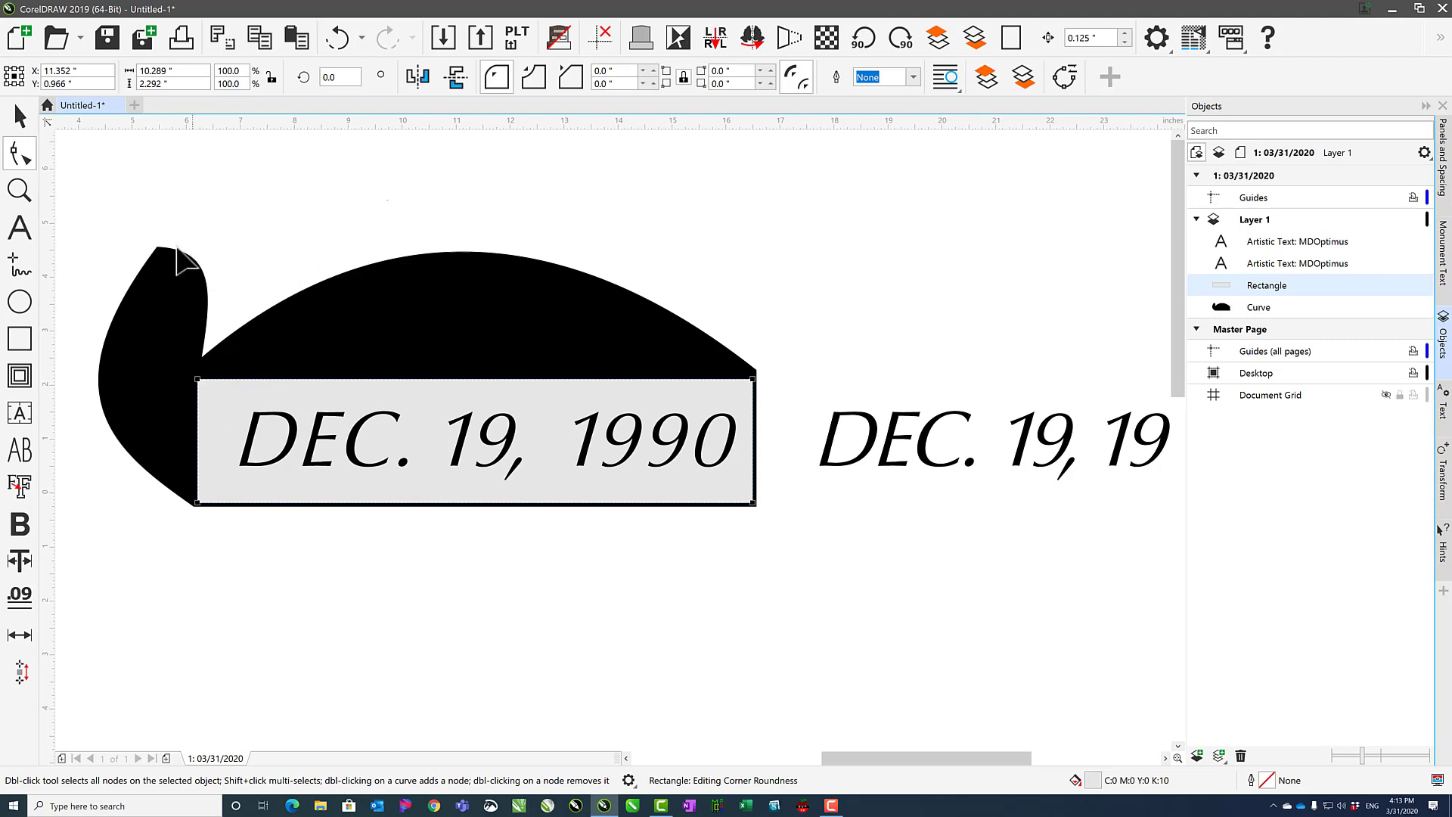
{"action": "mouse_move", "coordinate": [198, 379]}
{"action": "left_mouse_down"}
{"action": "mouse_move", "coordinate": [272, 480]}
{"action": "mouse_move", "coordinate": [265, 395]}
{"action": "mouse_move", "coordinate": [178, 363]}
{"action": "mouse_move", "coordinate": [198, 380]}
{"action": "left_mouse_up"}
{"action": "right_click", "coordinate": [229, 393]}
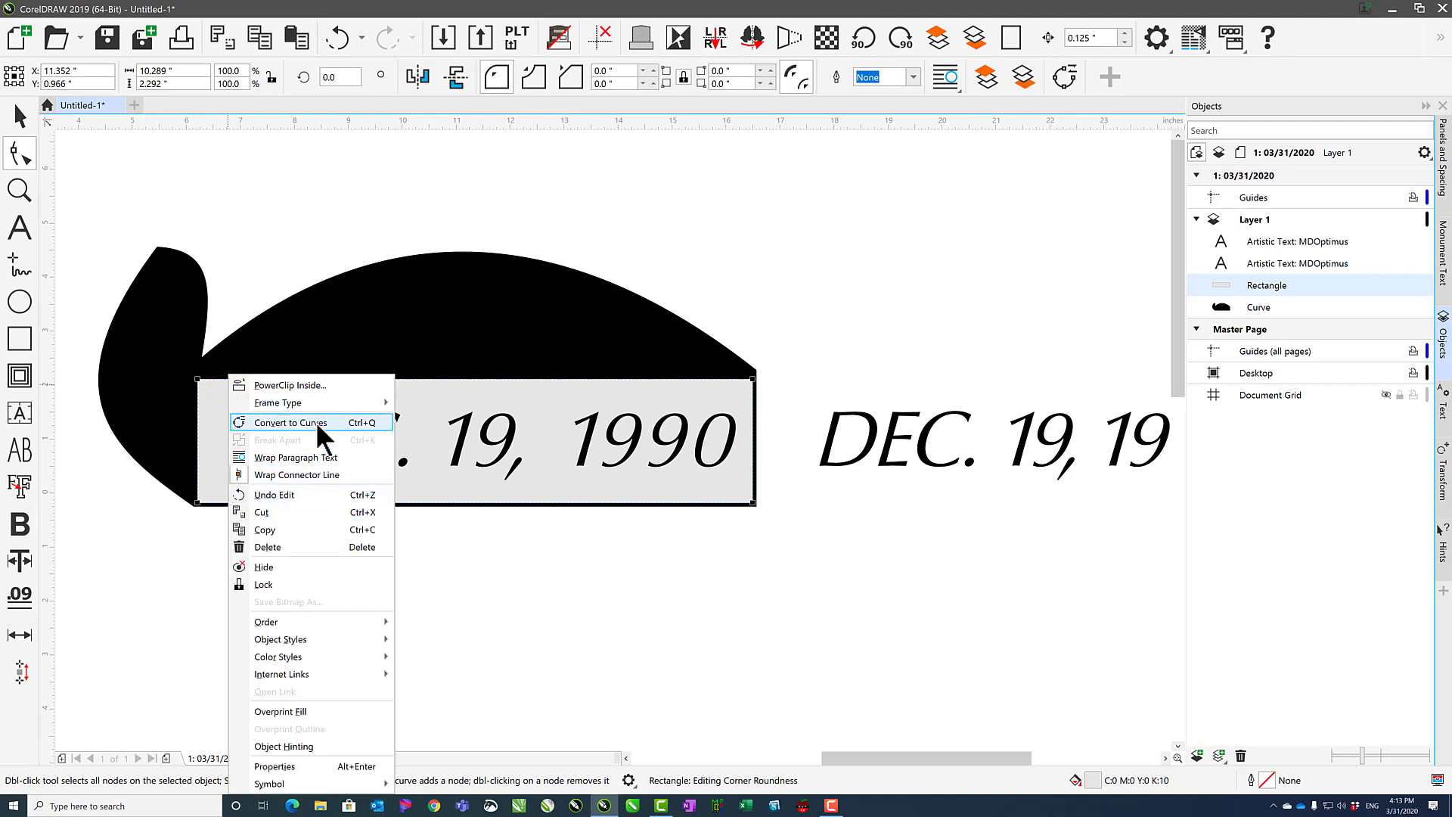
{"action": "left_click", "coordinate": [360, 420]}
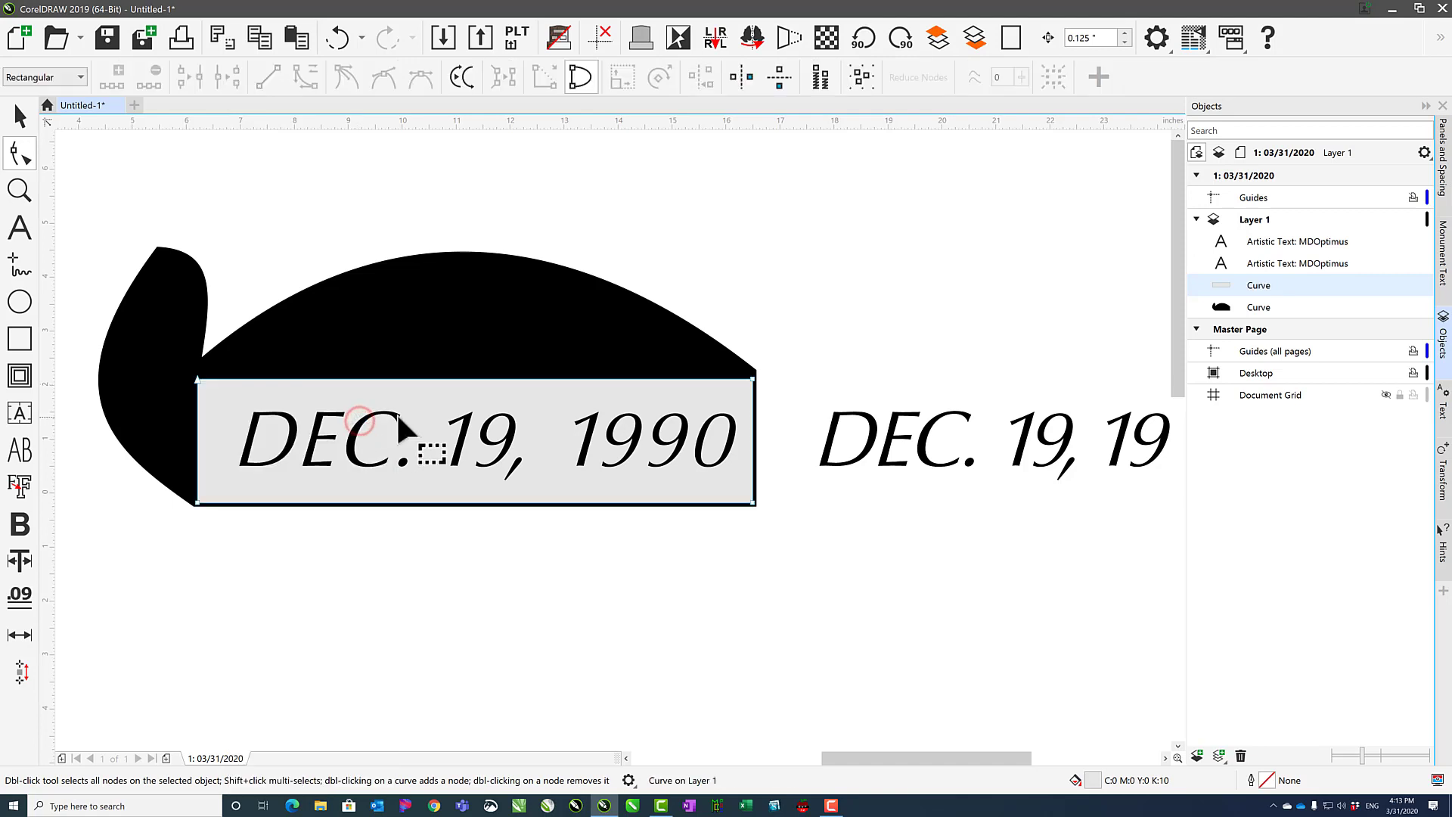
Pull the converted rectangle's top-left corner up into a spike and make its top edge a curve segment.
{"action": "mouse_move", "coordinate": [197, 379]}
{"action": "left_mouse_down"}
{"action": "mouse_move", "coordinate": [179, 298]}
{"action": "mouse_move", "coordinate": [214, 391]}
{"action": "left_mouse_up"}
{"action": "double_click", "coordinate": [217, 303]}
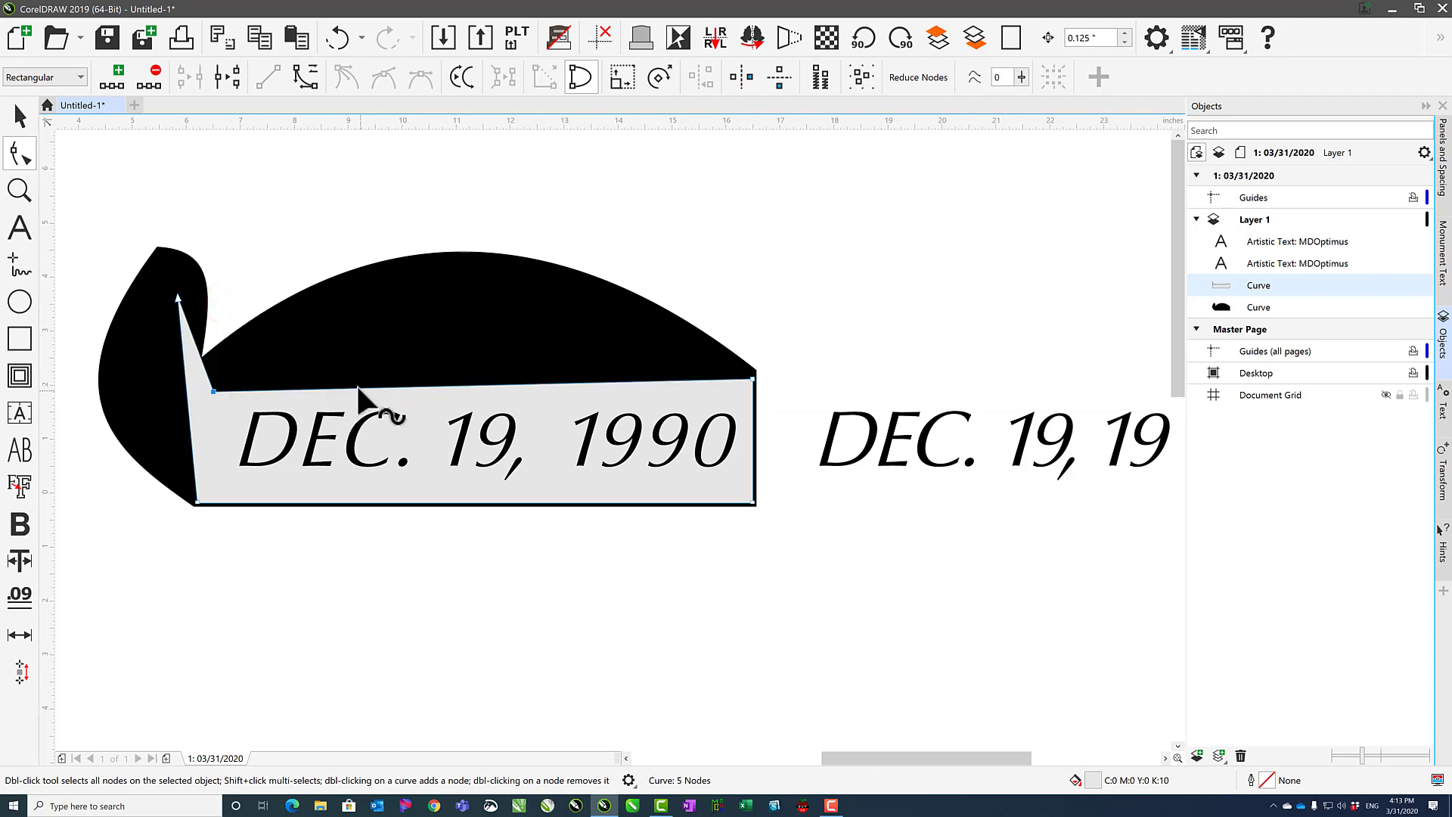
{"action": "left_click", "coordinate": [356, 385]}
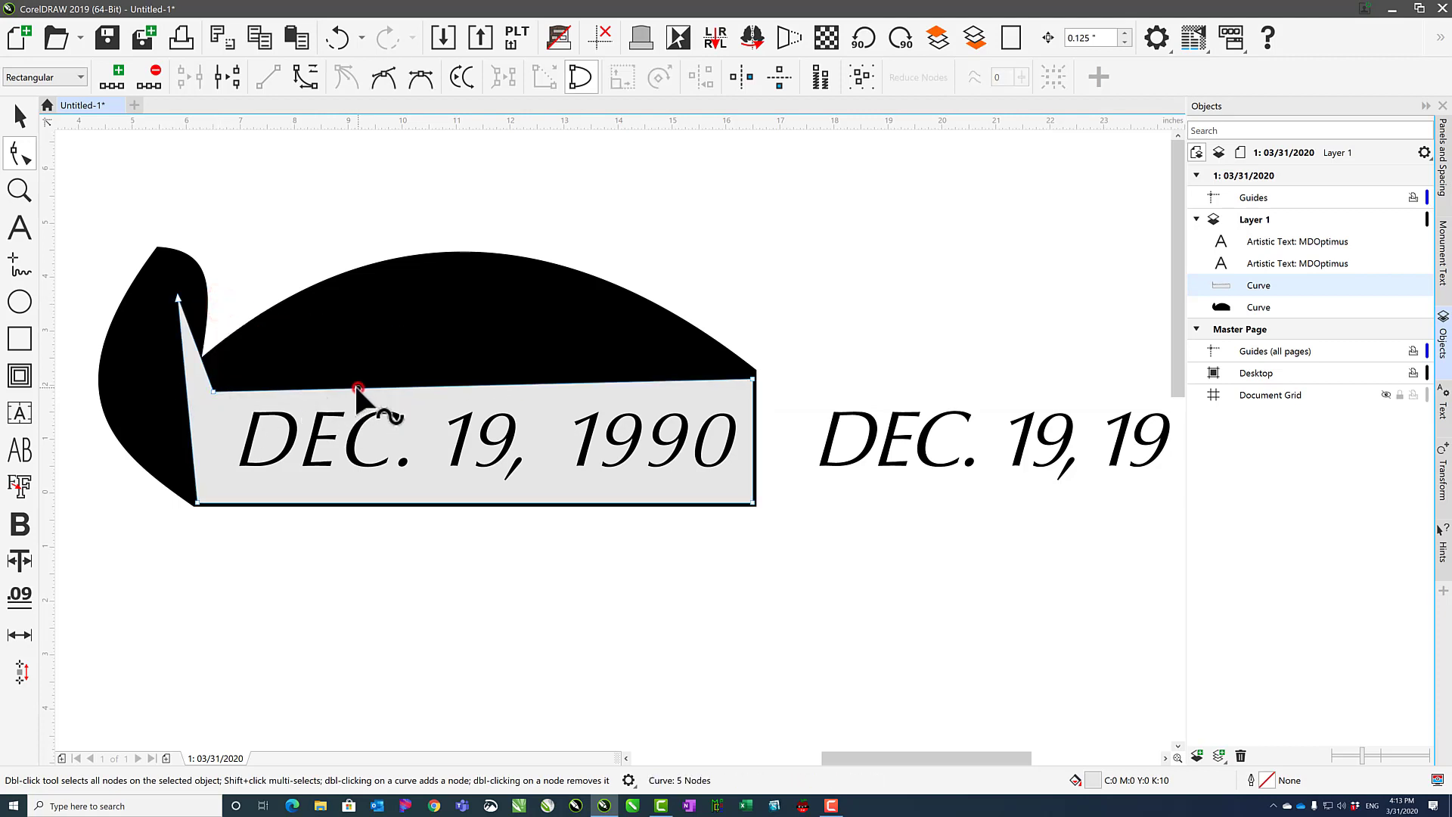
{"action": "left_click", "coordinate": [307, 74]}
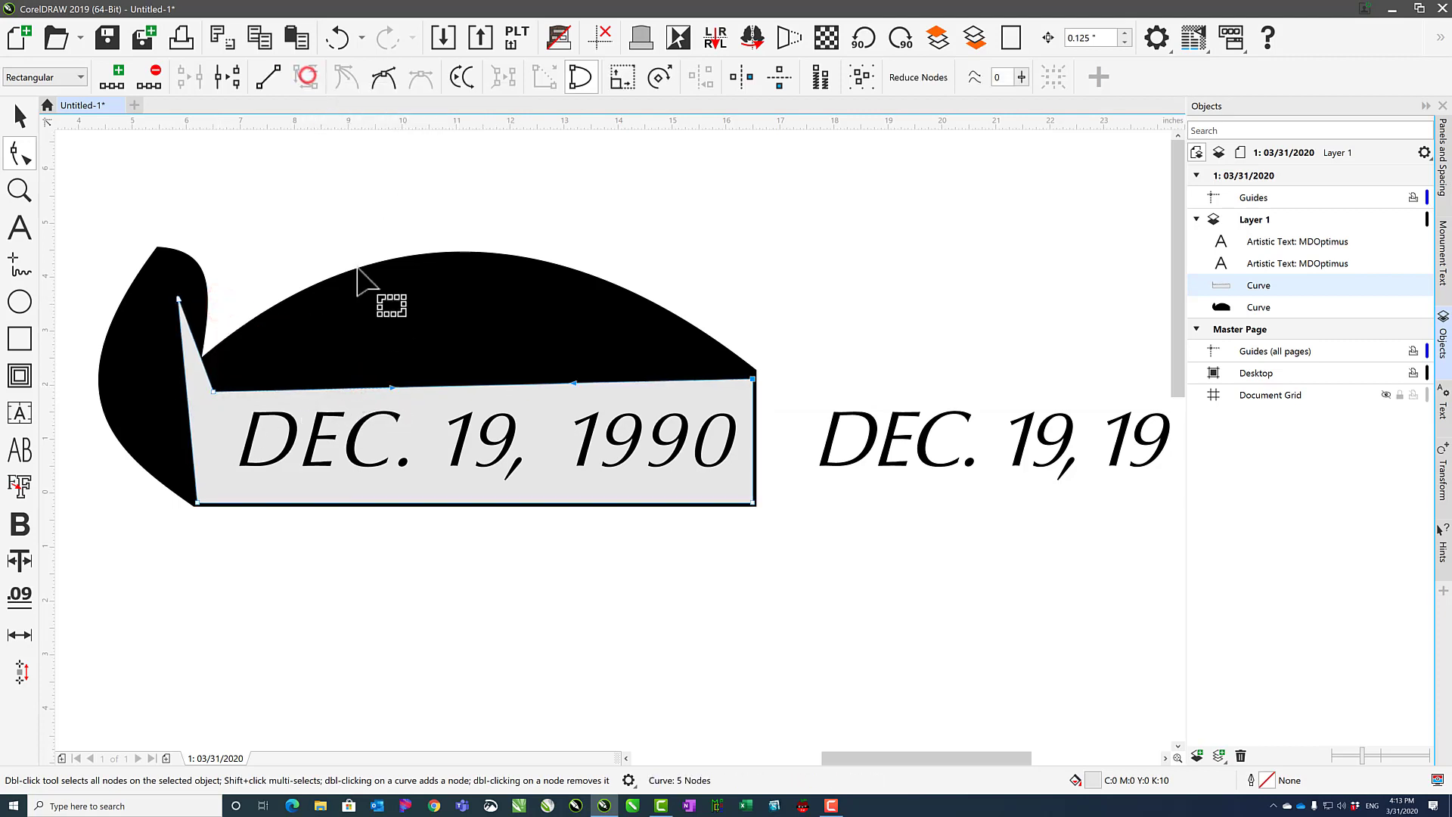
Bend the gray shape's top edge into an arch and its left edge outward to follow the black curve.
{"action": "right_click", "coordinate": [188, 446]}
{"action": "left_click", "coordinate": [242, 521]}
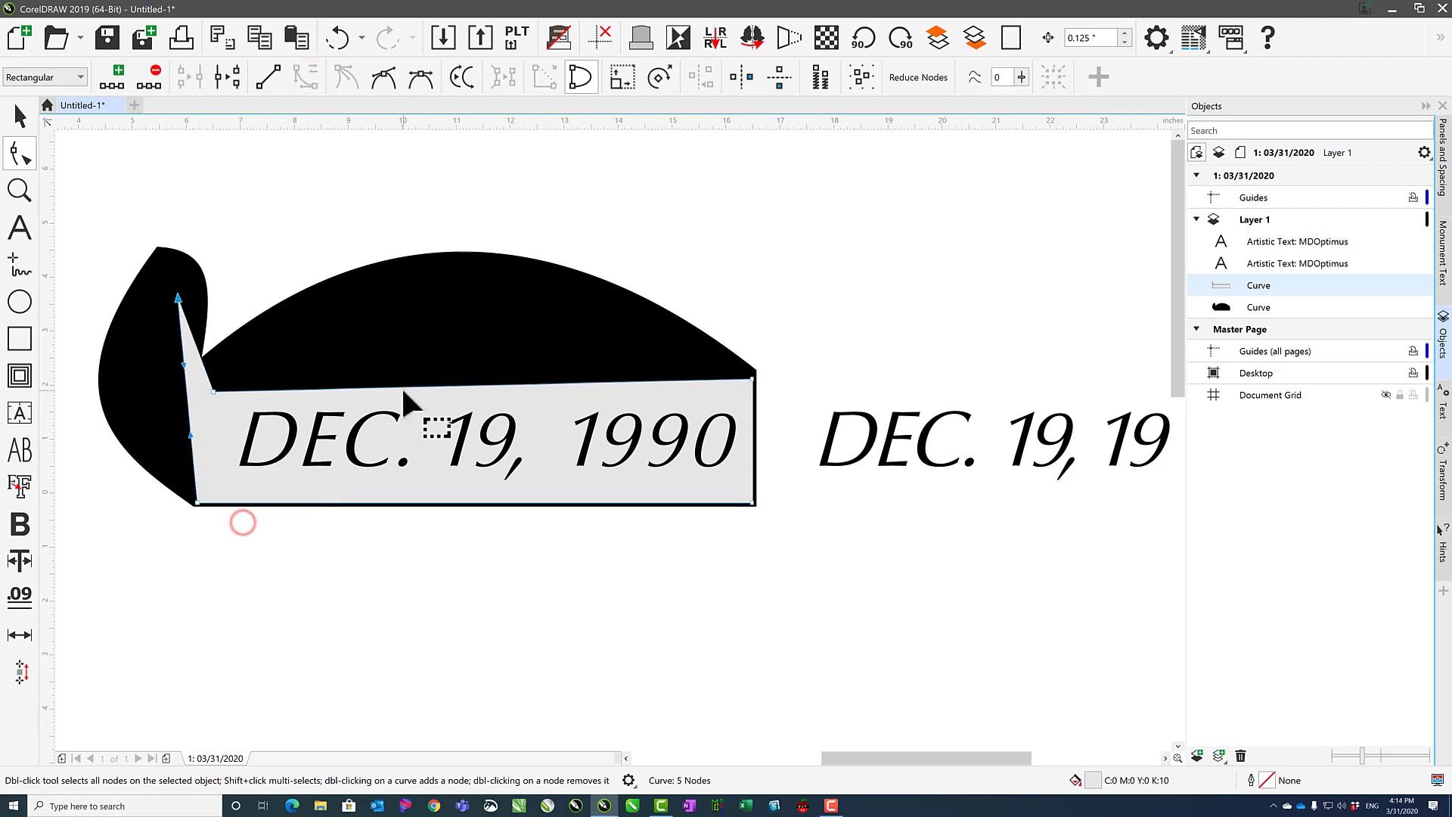
{"action": "left_click_drag", "start_coordinate": [405, 386], "coordinate": [406, 290]}
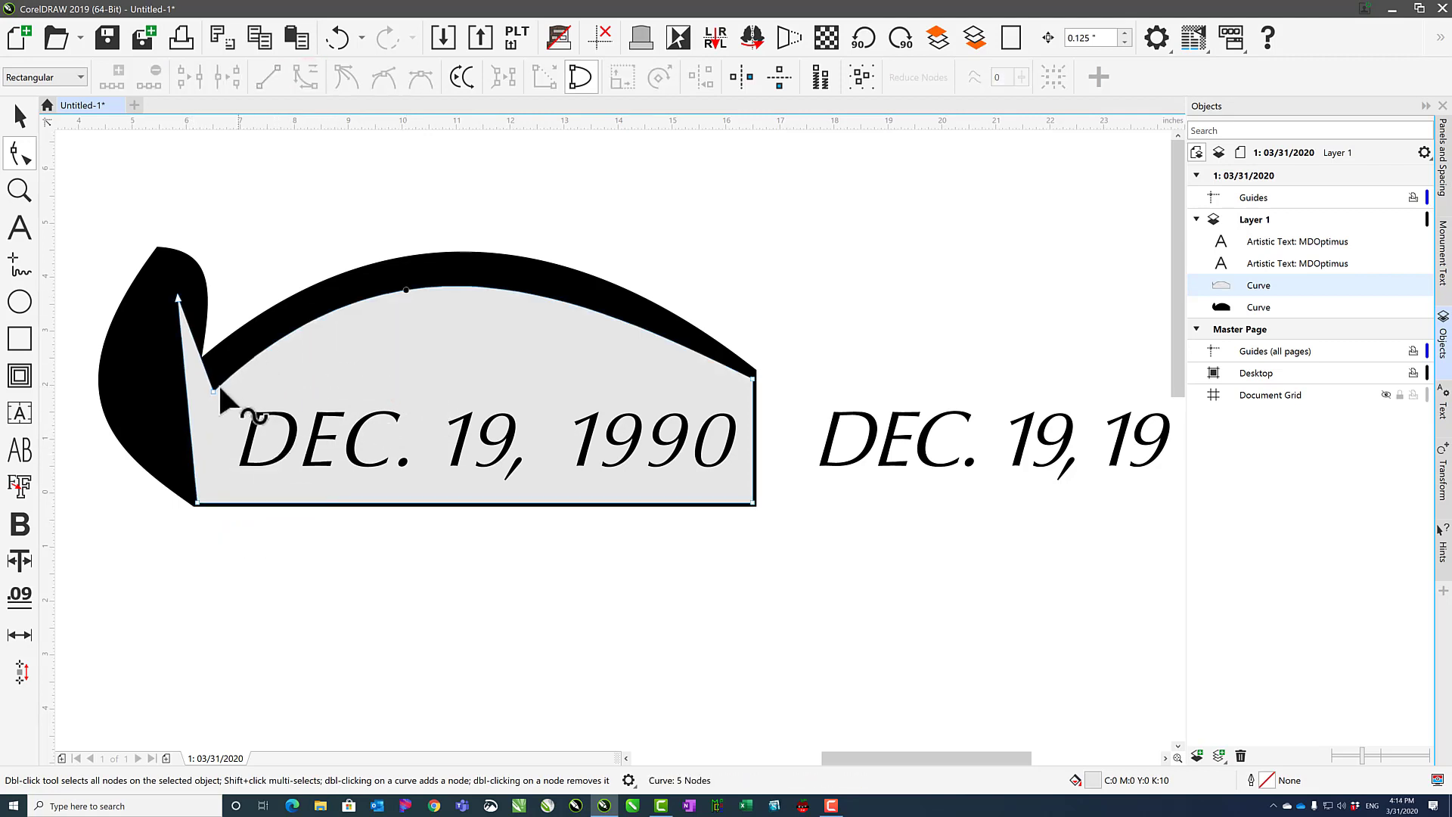
{"action": "left_click_drag", "start_coordinate": [188, 422], "coordinate": [122, 406]}
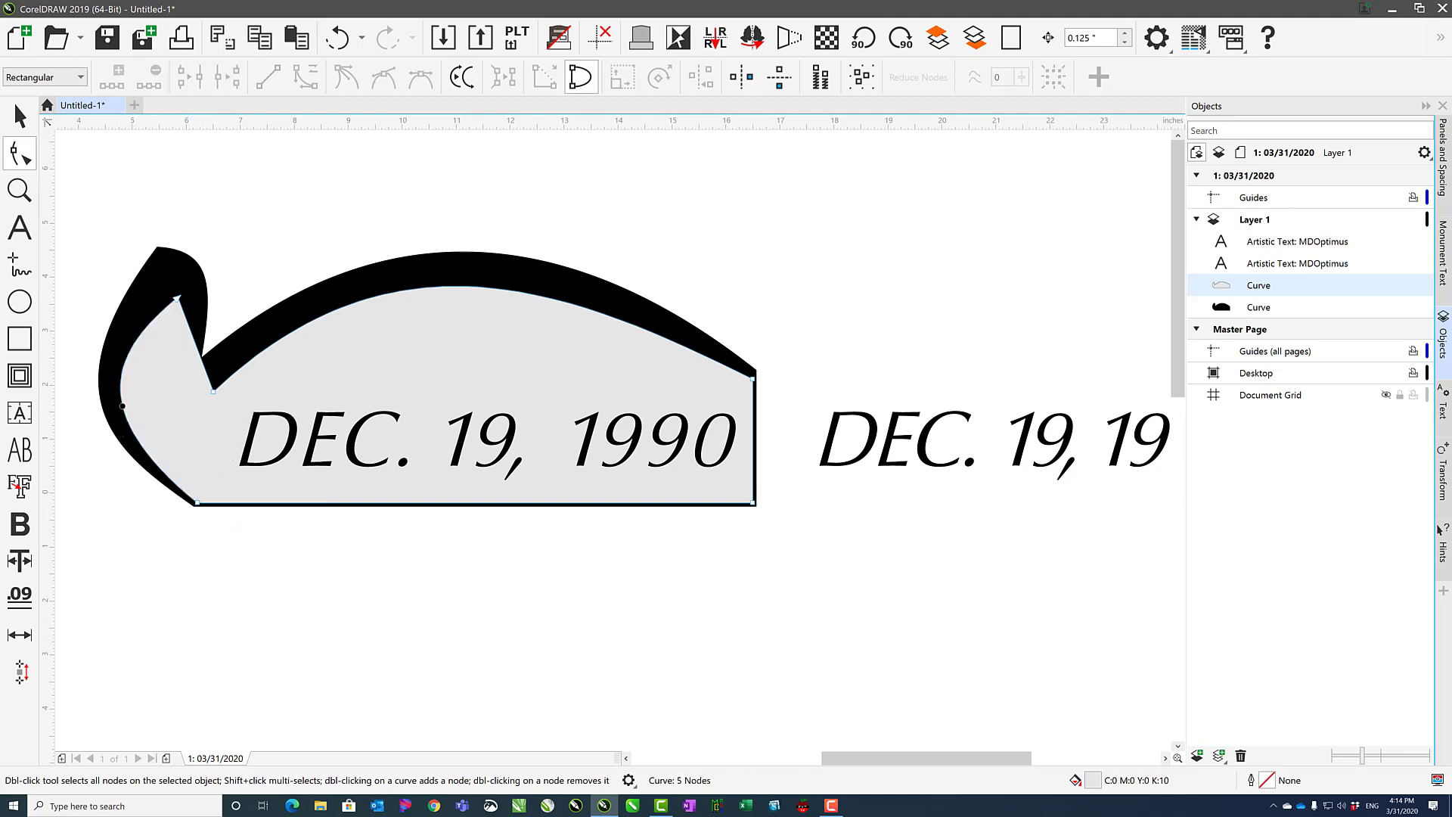
{"action": "key", "text": "Escape"}
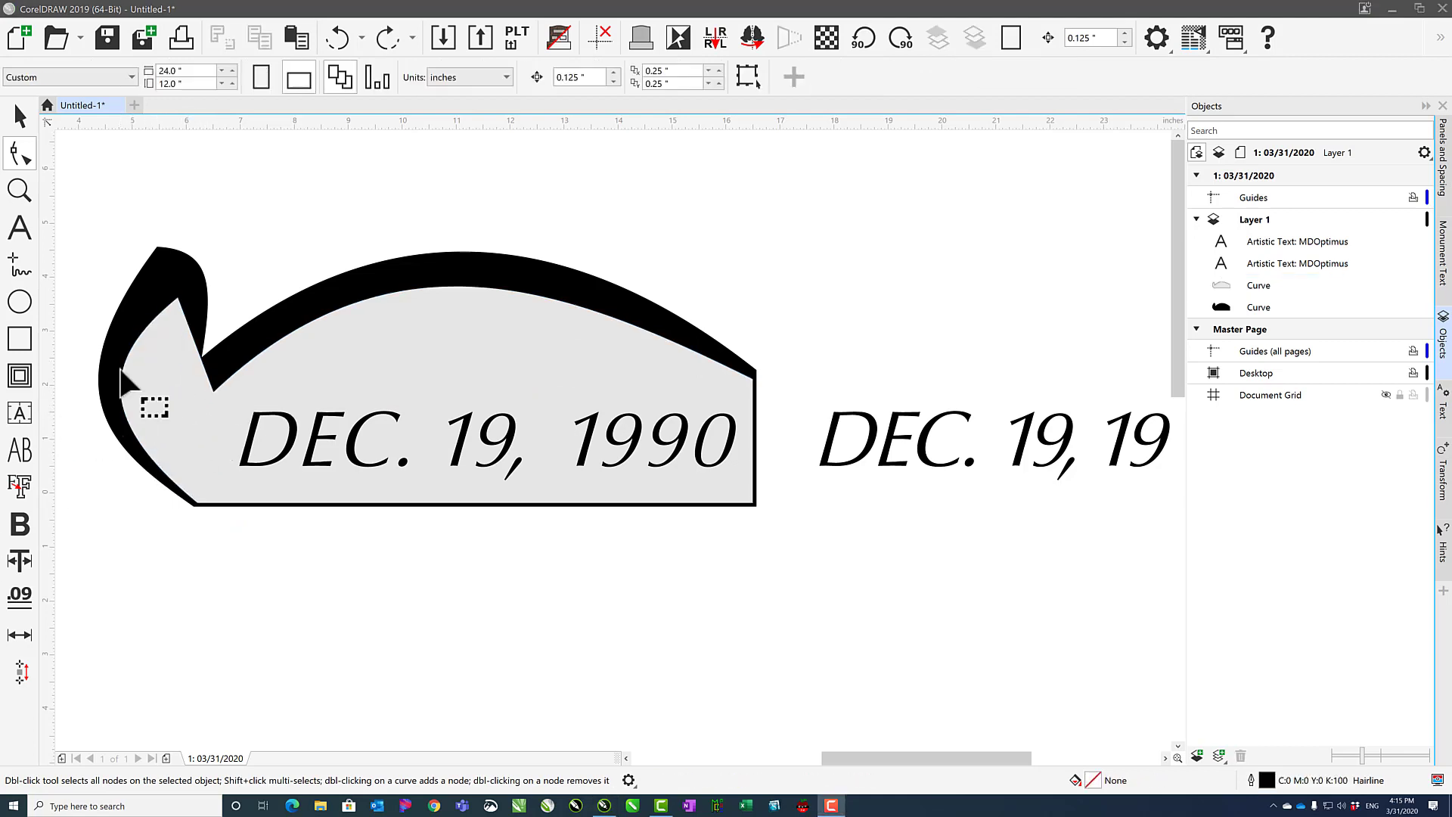
Select both curves and nudge their tip nodes slightly to refine the shapes.
{"action": "left_click", "coordinate": [331, 342]}
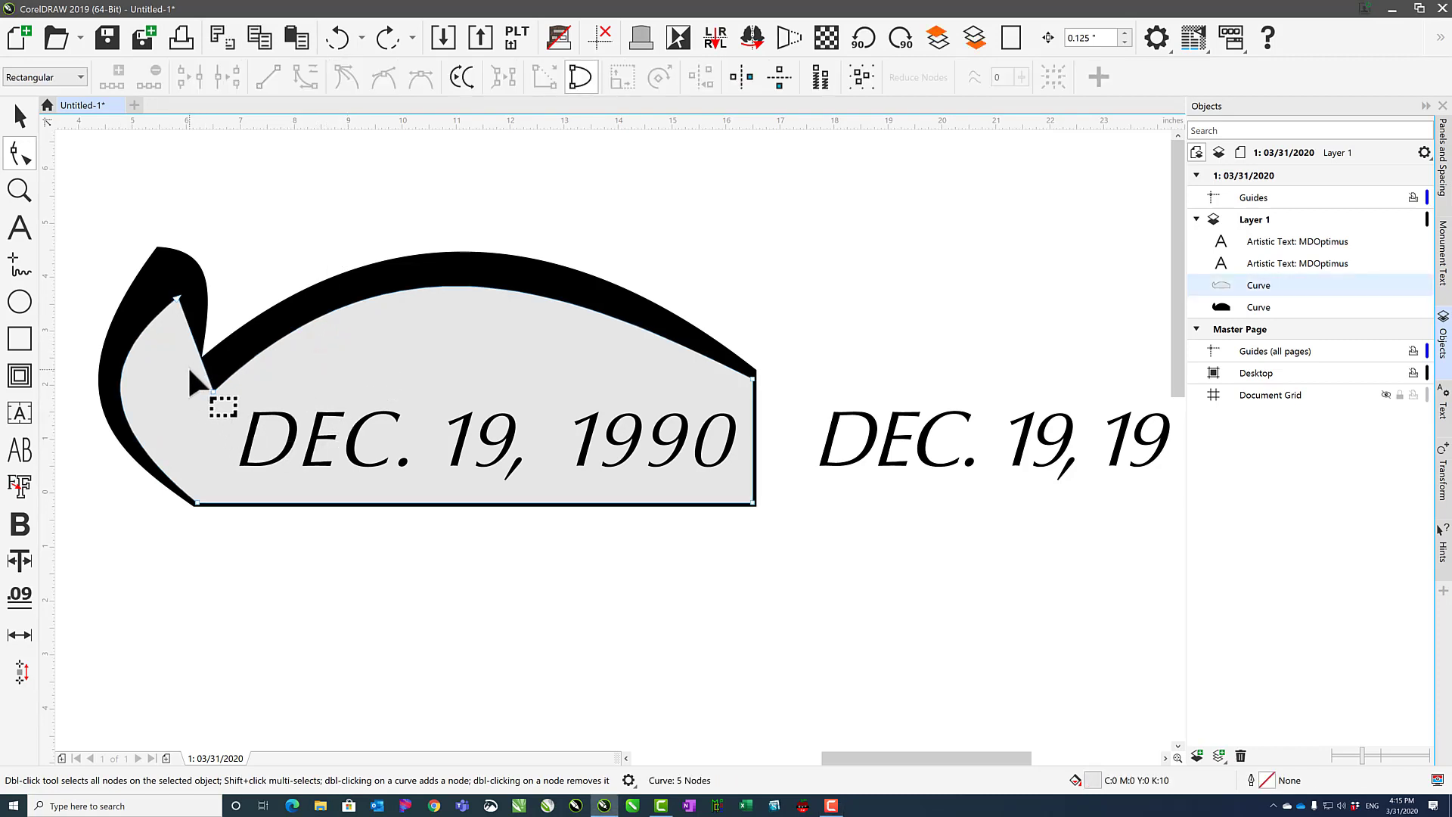
{"action": "left_click", "coordinate": [168, 262], "text": "shift"}
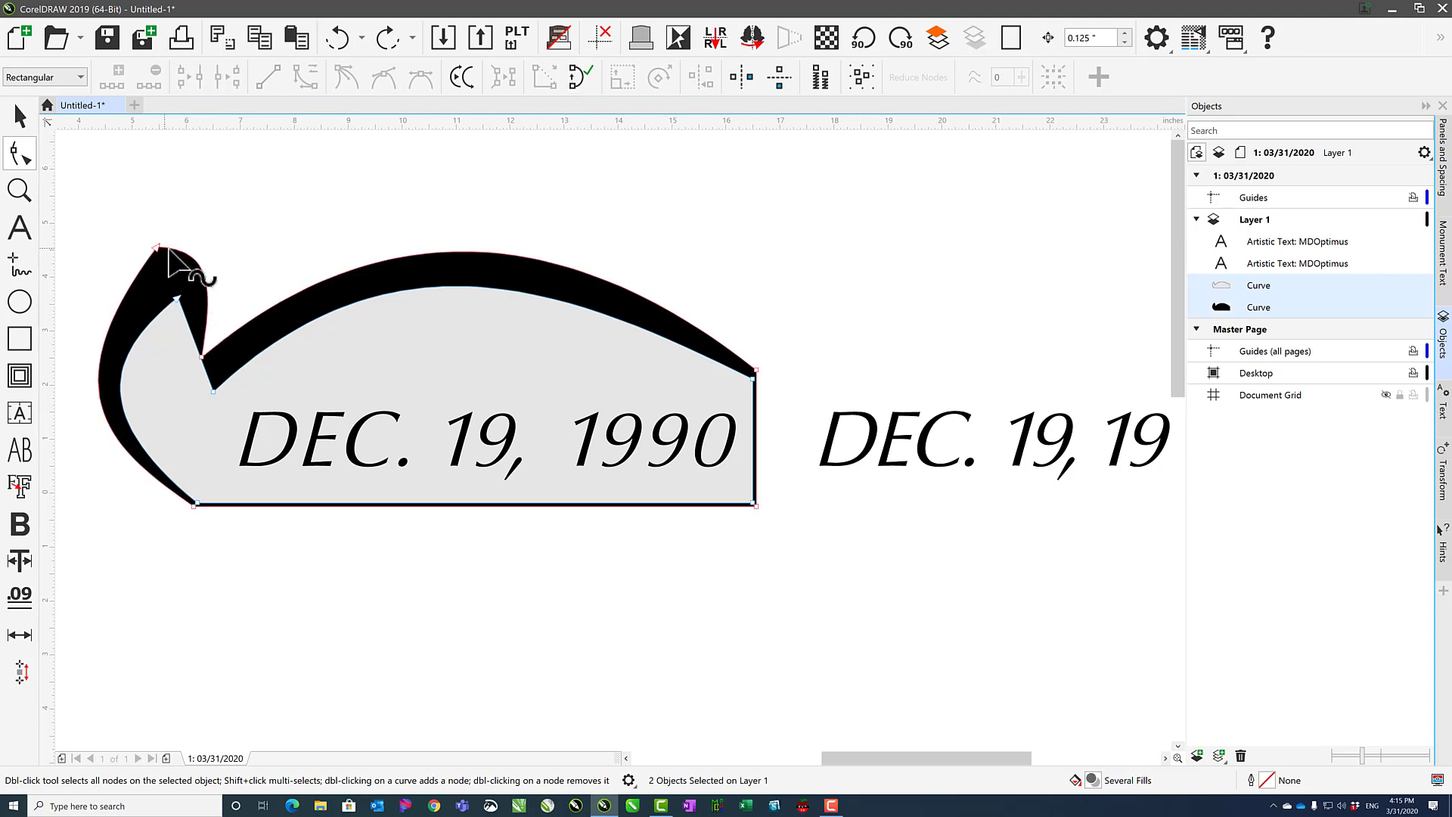
{"action": "left_click_drag", "start_coordinate": [125, 206], "coordinate": [219, 233]}
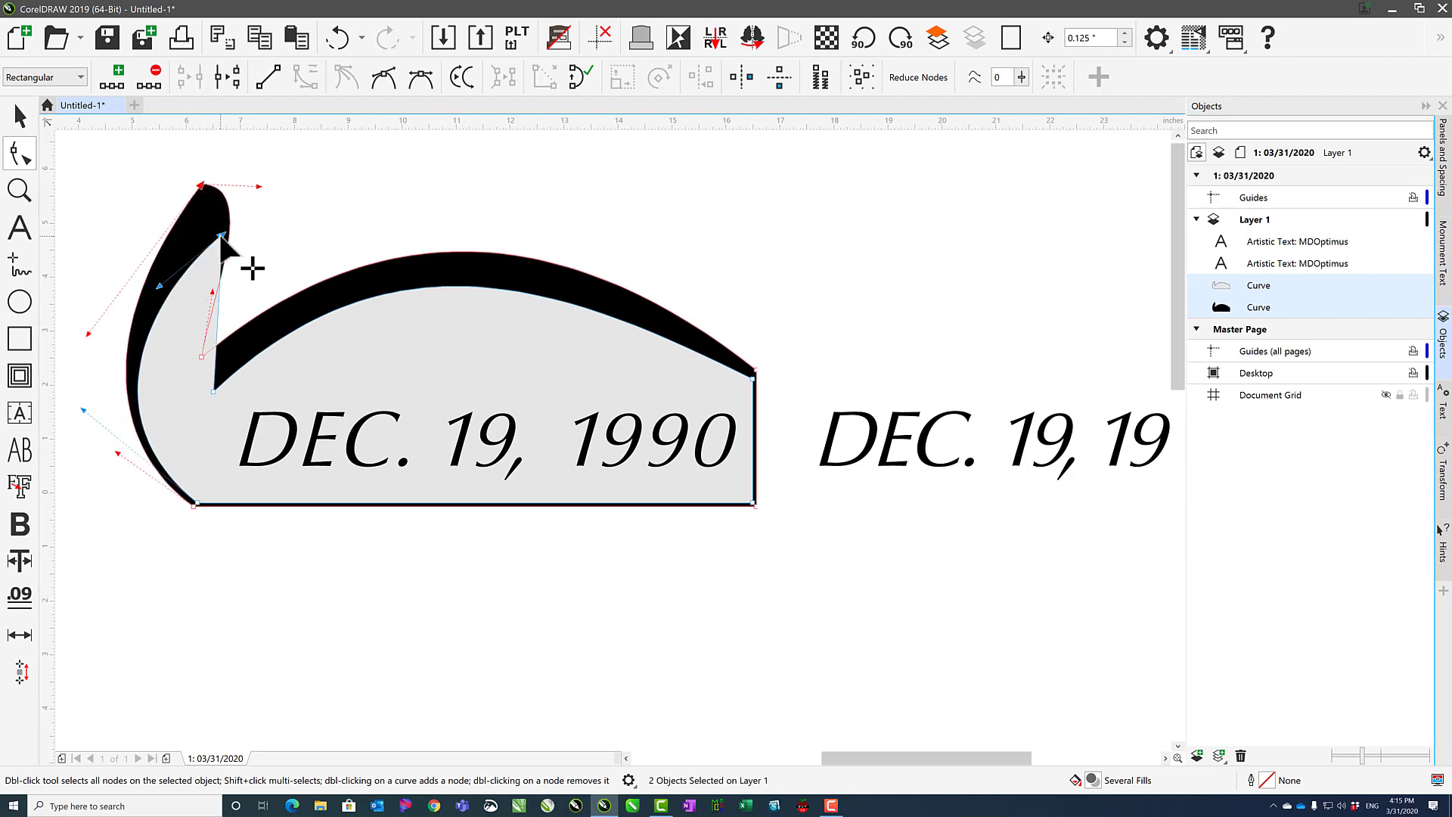
{"action": "key", "text": "ctrl+z"}
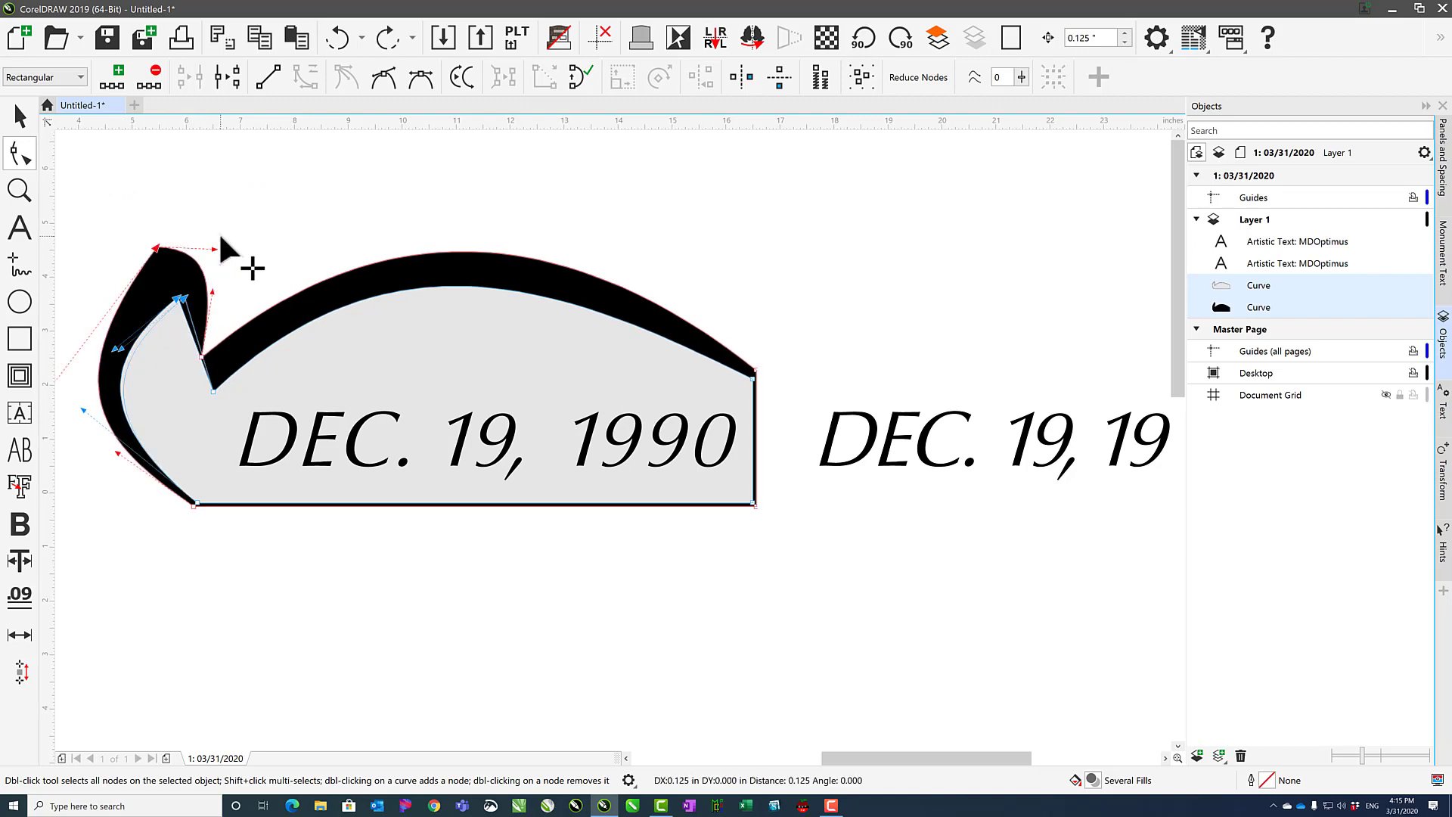
{"action": "key", "text": "Left"}
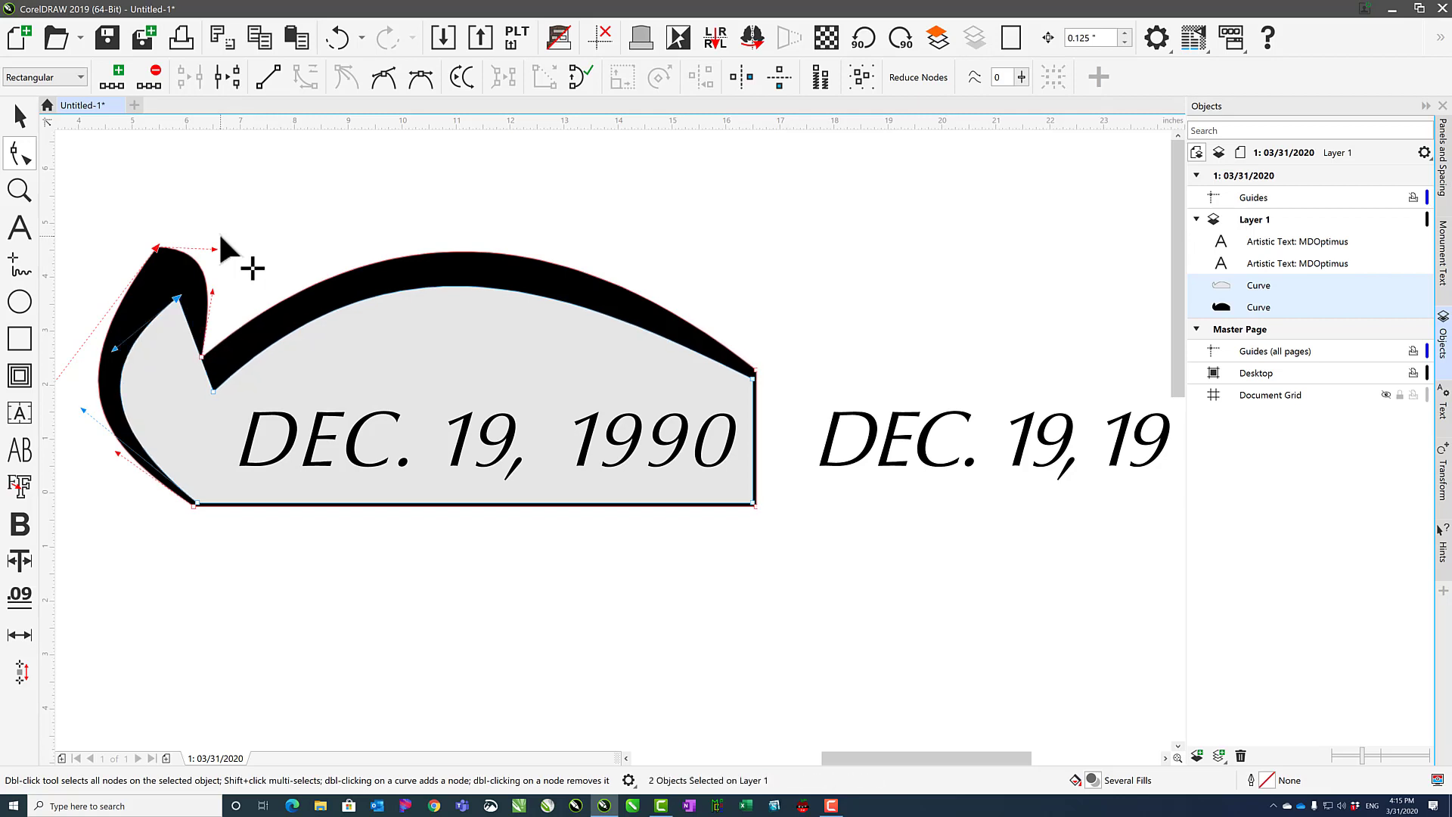
{"action": "key", "text": "Right"}
{"action": "key", "text": "Left"}
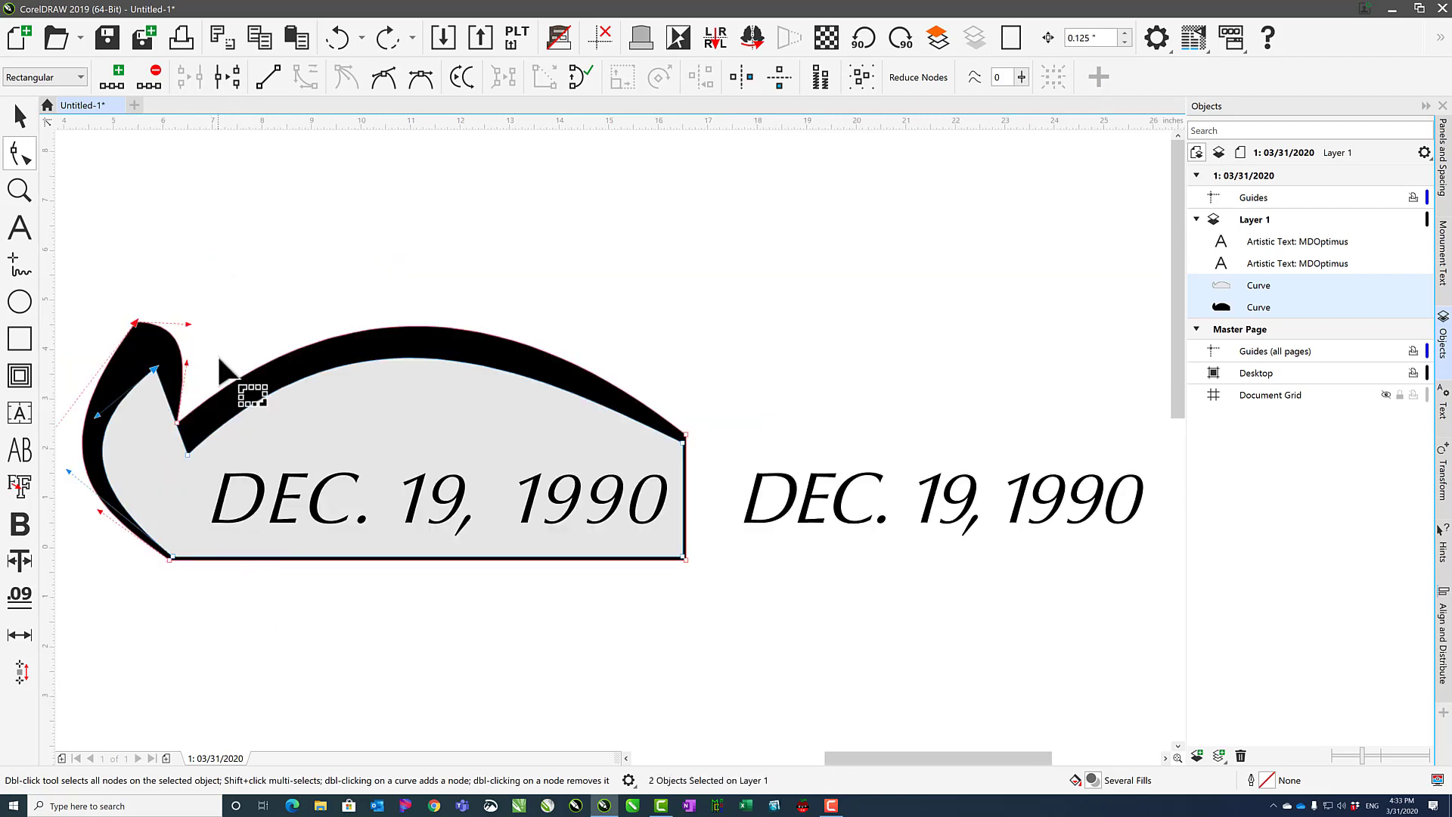
{"action": "left_click", "coordinate": [300, 303]}
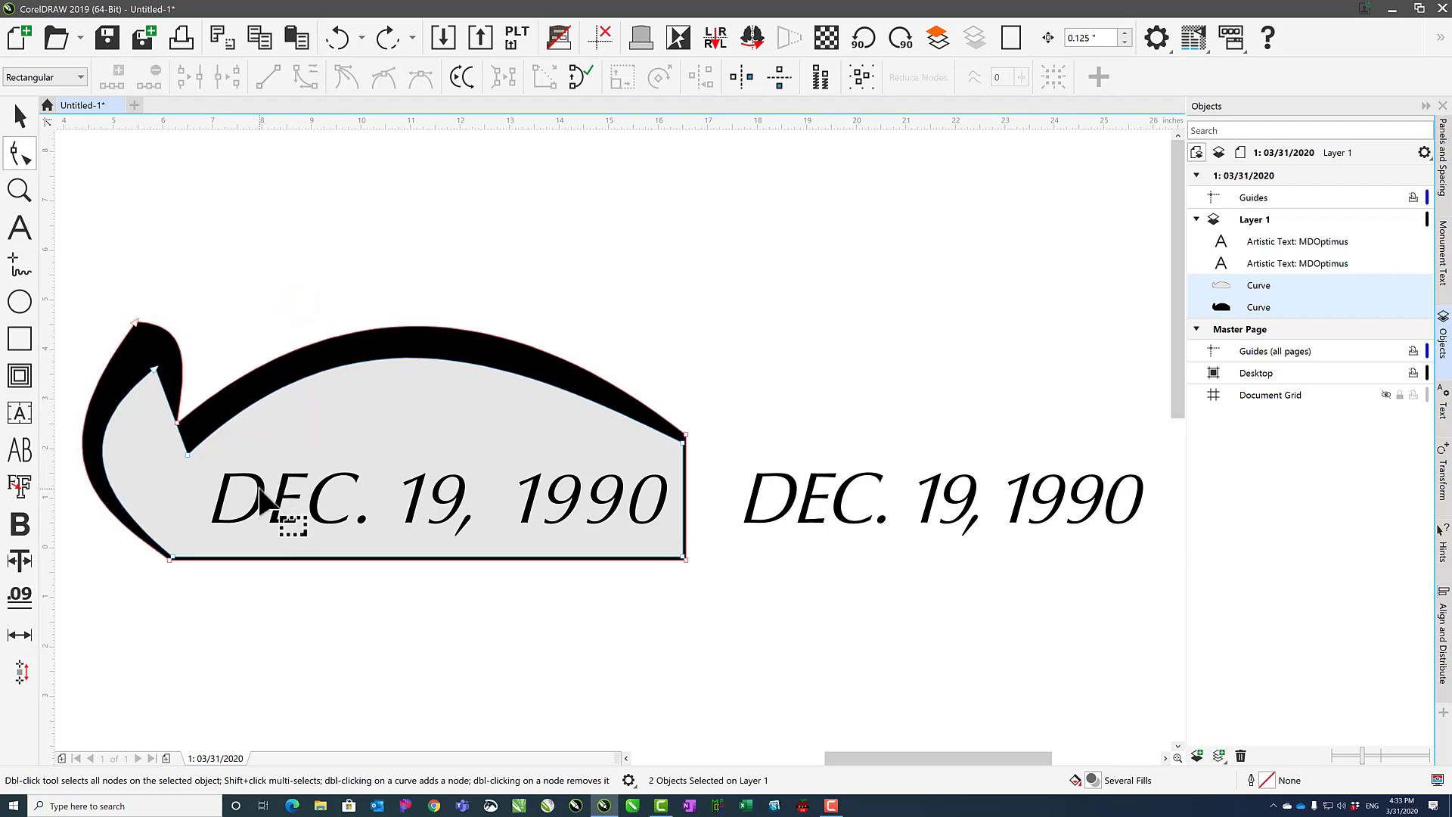
Delete the black curve and the gray shape from behind the date text.
{"action": "left_click", "coordinate": [20, 115]}
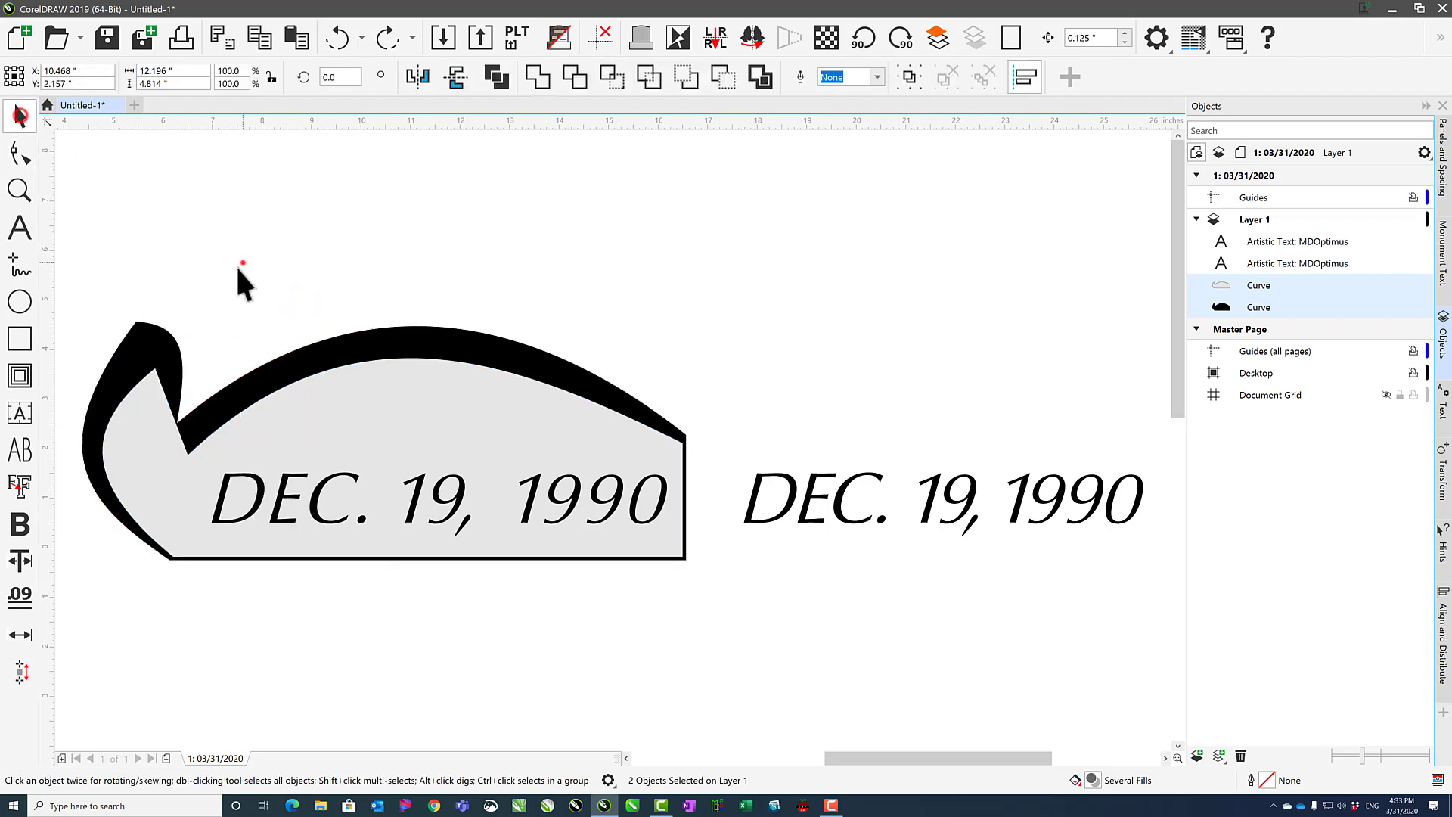
{"action": "left_click", "coordinate": [243, 264]}
{"action": "left_click", "coordinate": [162, 344]}
{"action": "key", "text": "Delete"}
{"action": "left_click", "coordinate": [172, 429]}
{"action": "key", "text": "Delete"}
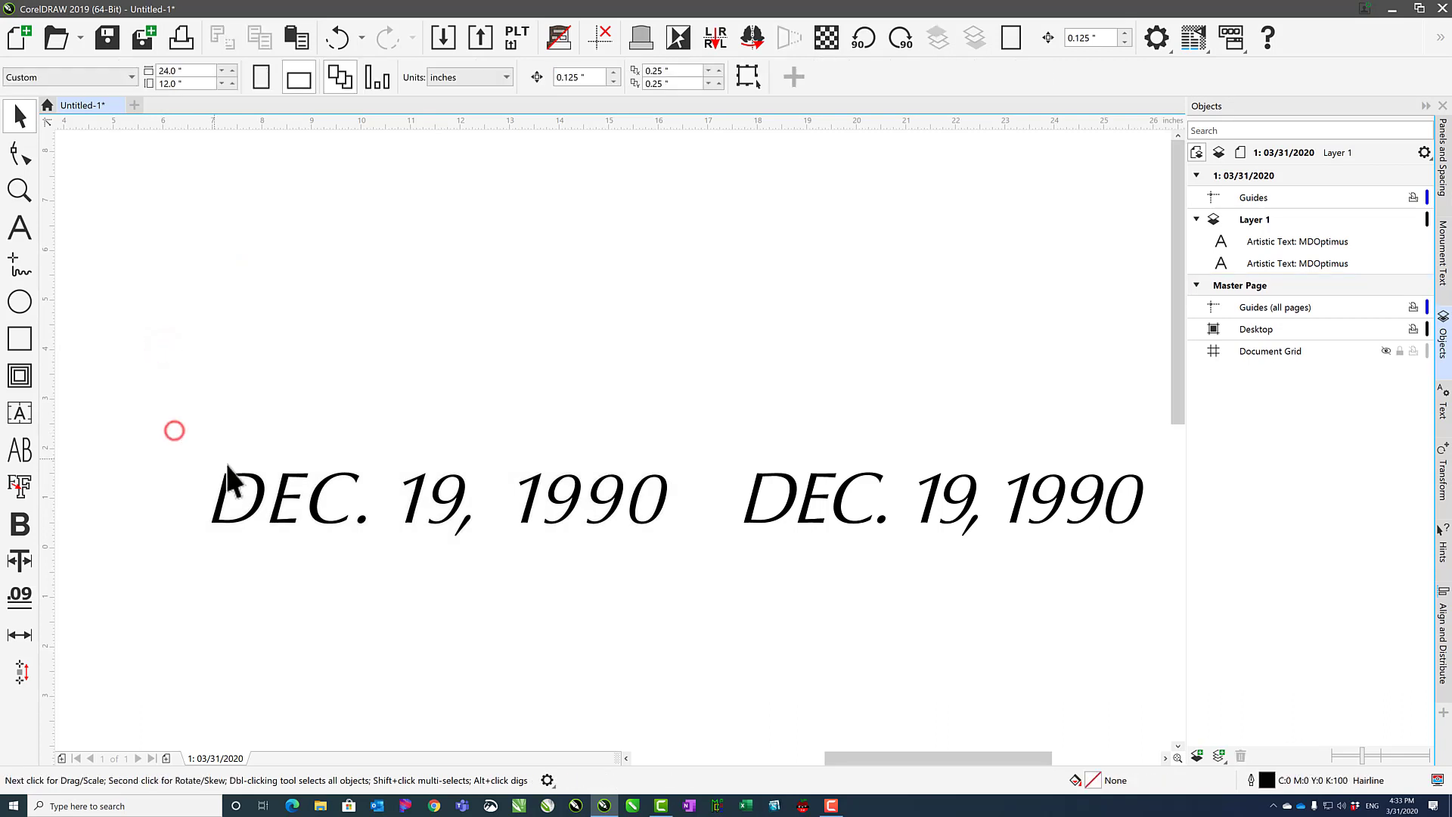
Add a second line reading NOV. 30, 2030 below DEC. 19, 1990 in the left date text.
{"action": "left_click", "coordinate": [231, 502]}
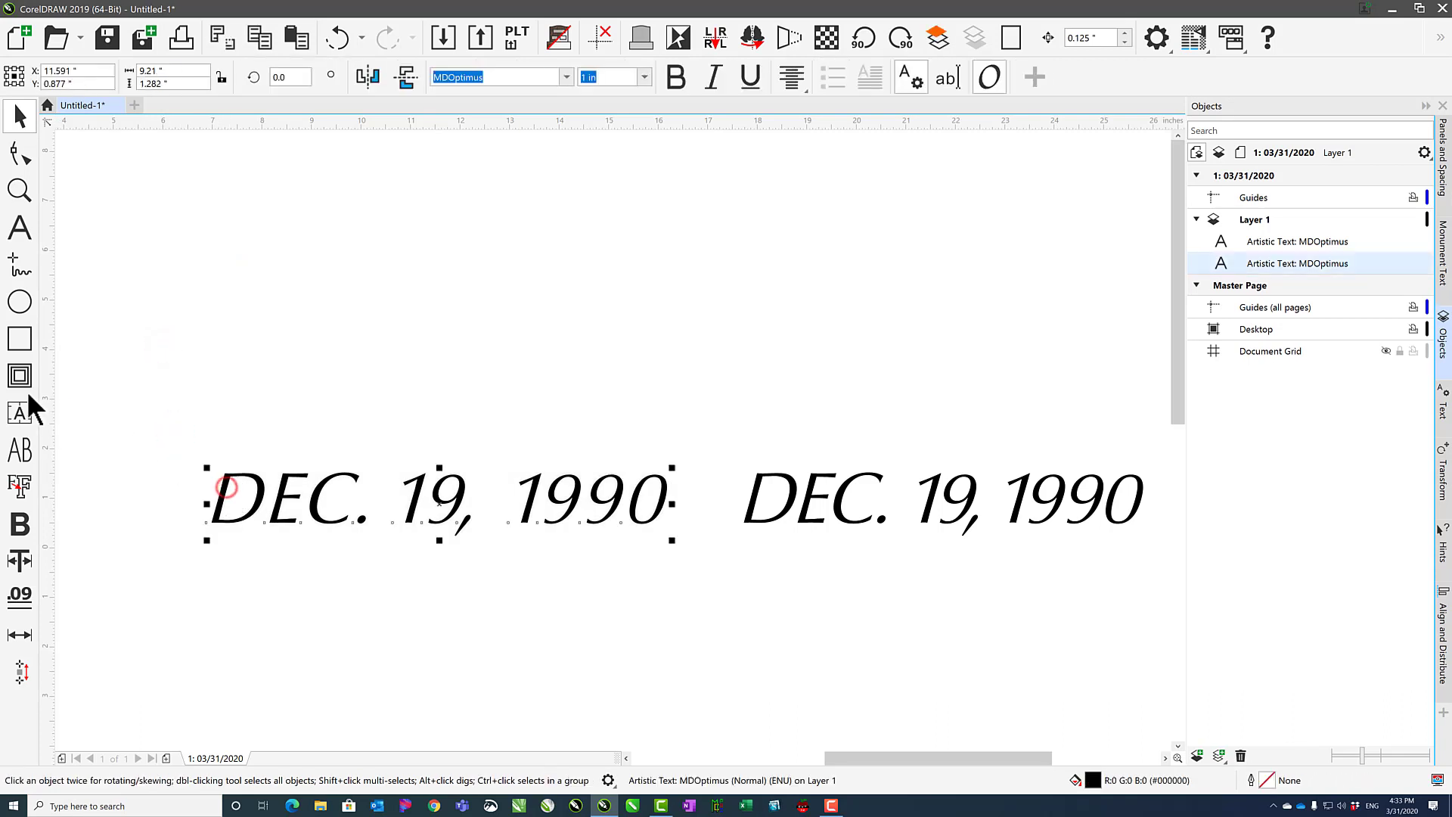
{"action": "left_click", "coordinate": [20, 228]}
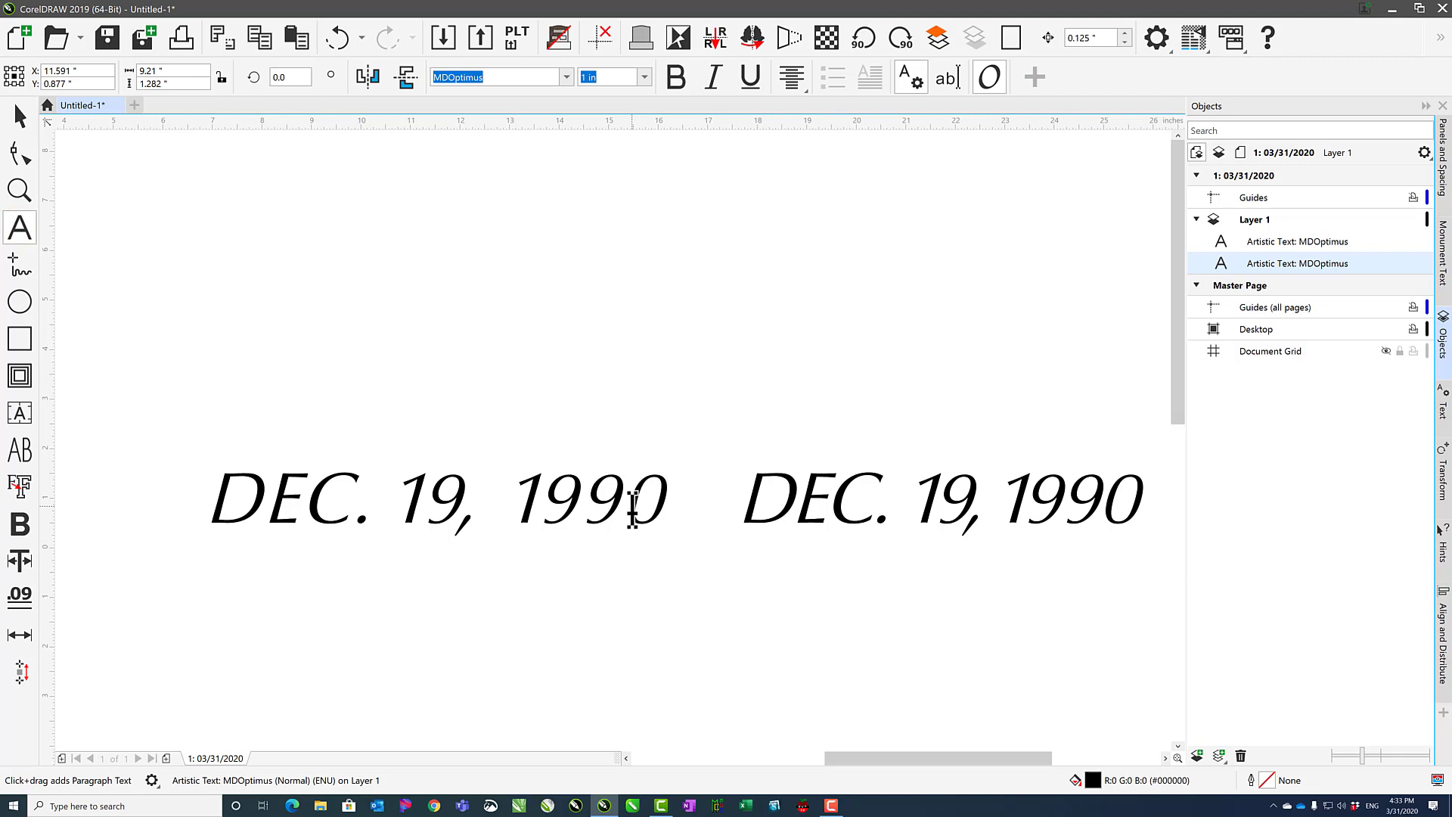
{"action": "key", "text": "Return"}
{"action": "type", "text": "NO"}
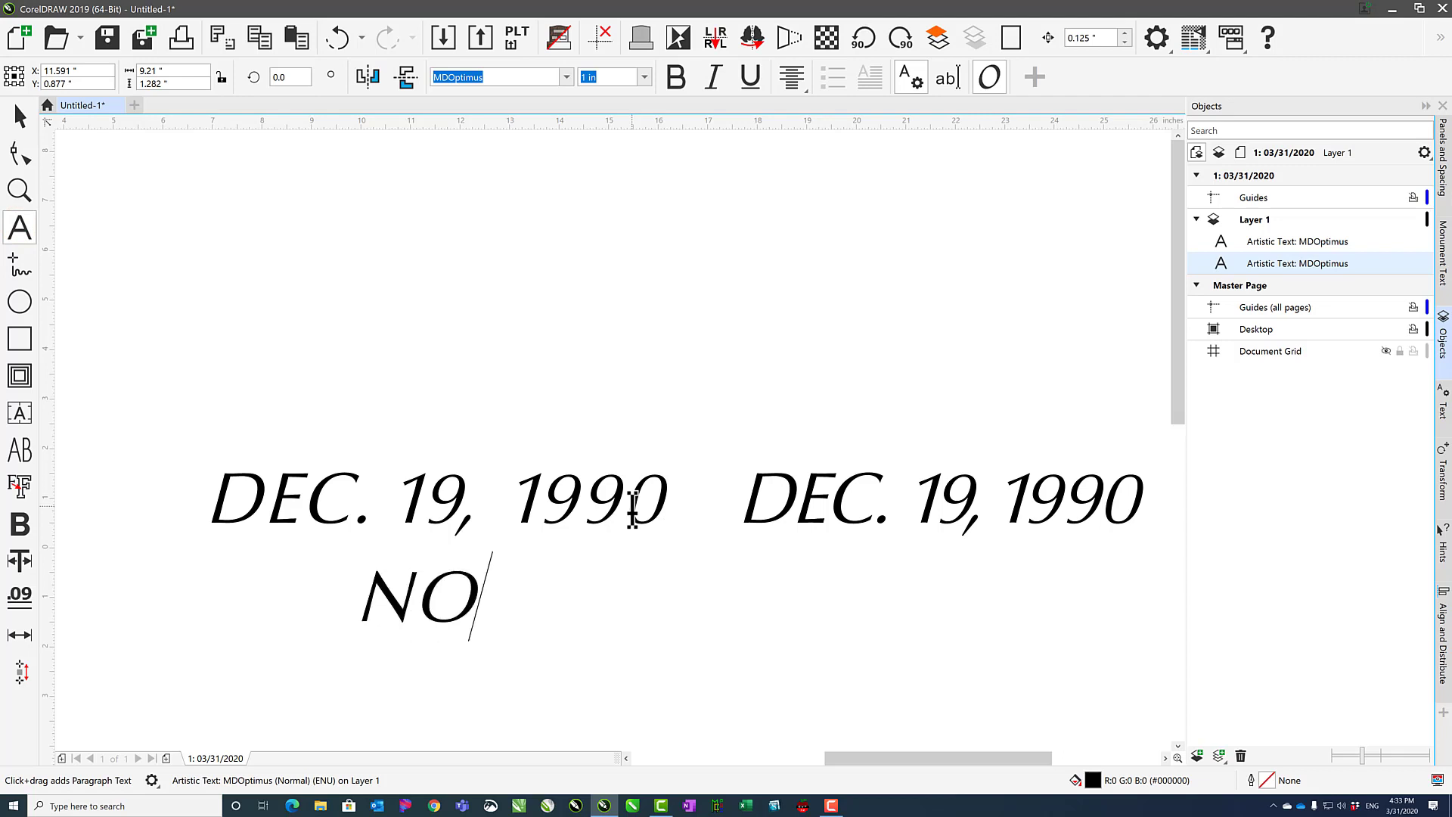
{"action": "type", "text": "V. 30, 2030"}
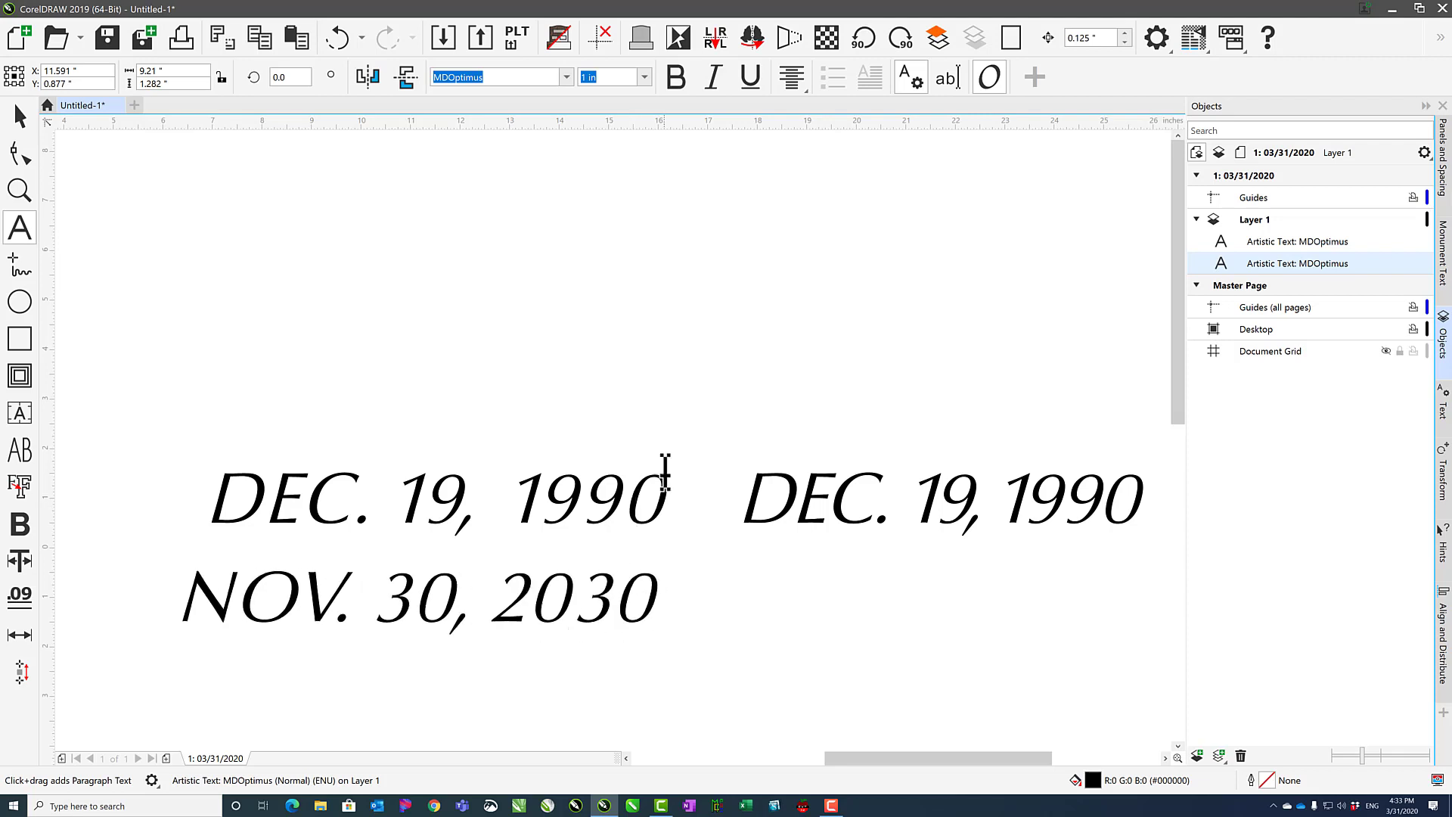
Tighten the line spacing and character spacing of the two-line date text with the Shape tool's spacing handles.
{"action": "left_click", "coordinate": [21, 153]}
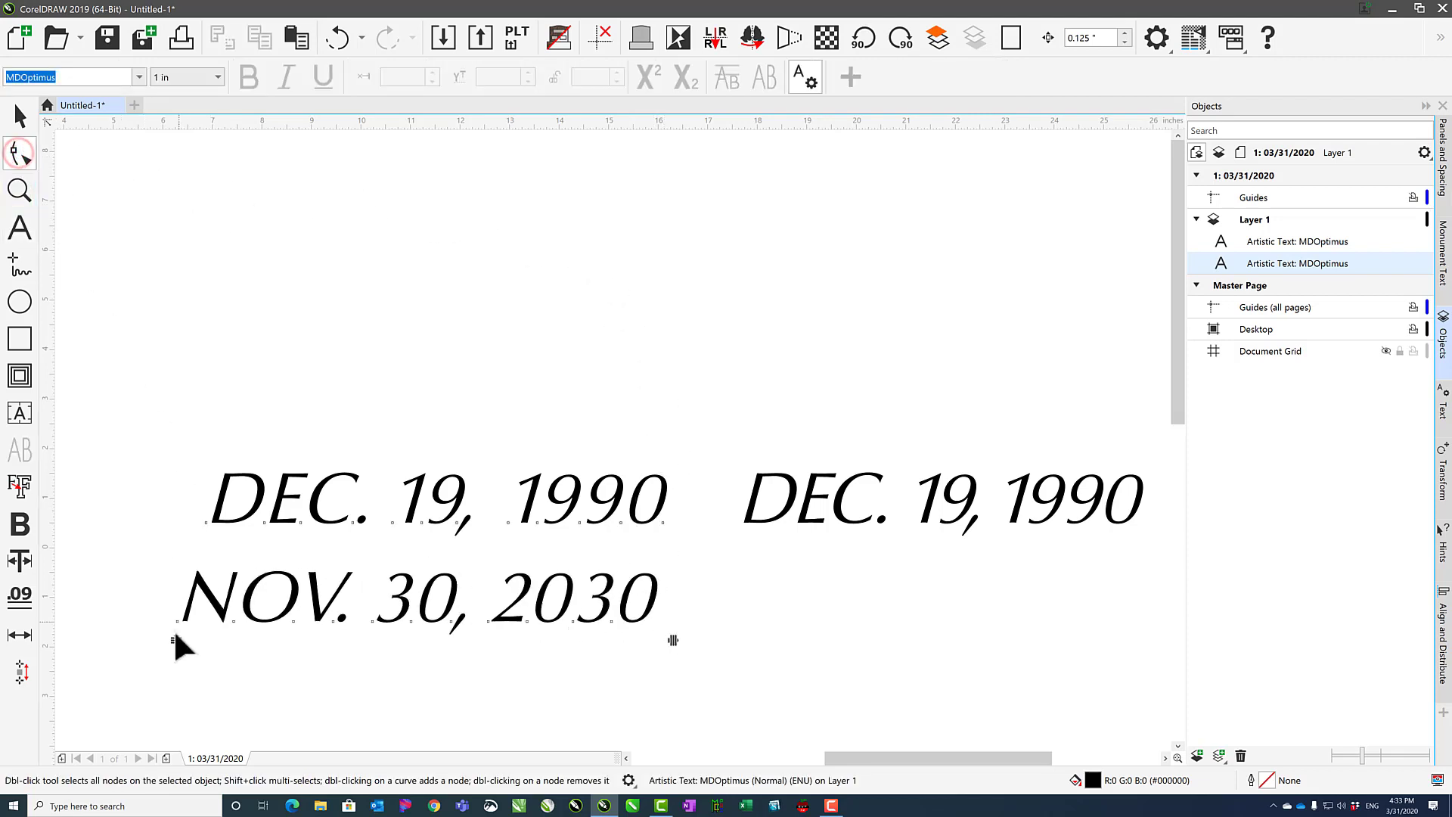
{"action": "mouse_move", "coordinate": [175, 638]}
{"action": "left_mouse_down"}
{"action": "mouse_move", "coordinate": [196, 556]}
{"action": "mouse_move", "coordinate": [179, 651]}
{"action": "mouse_move", "coordinate": [179, 509]}
{"action": "mouse_move", "coordinate": [179, 630]}
{"action": "left_mouse_up"}
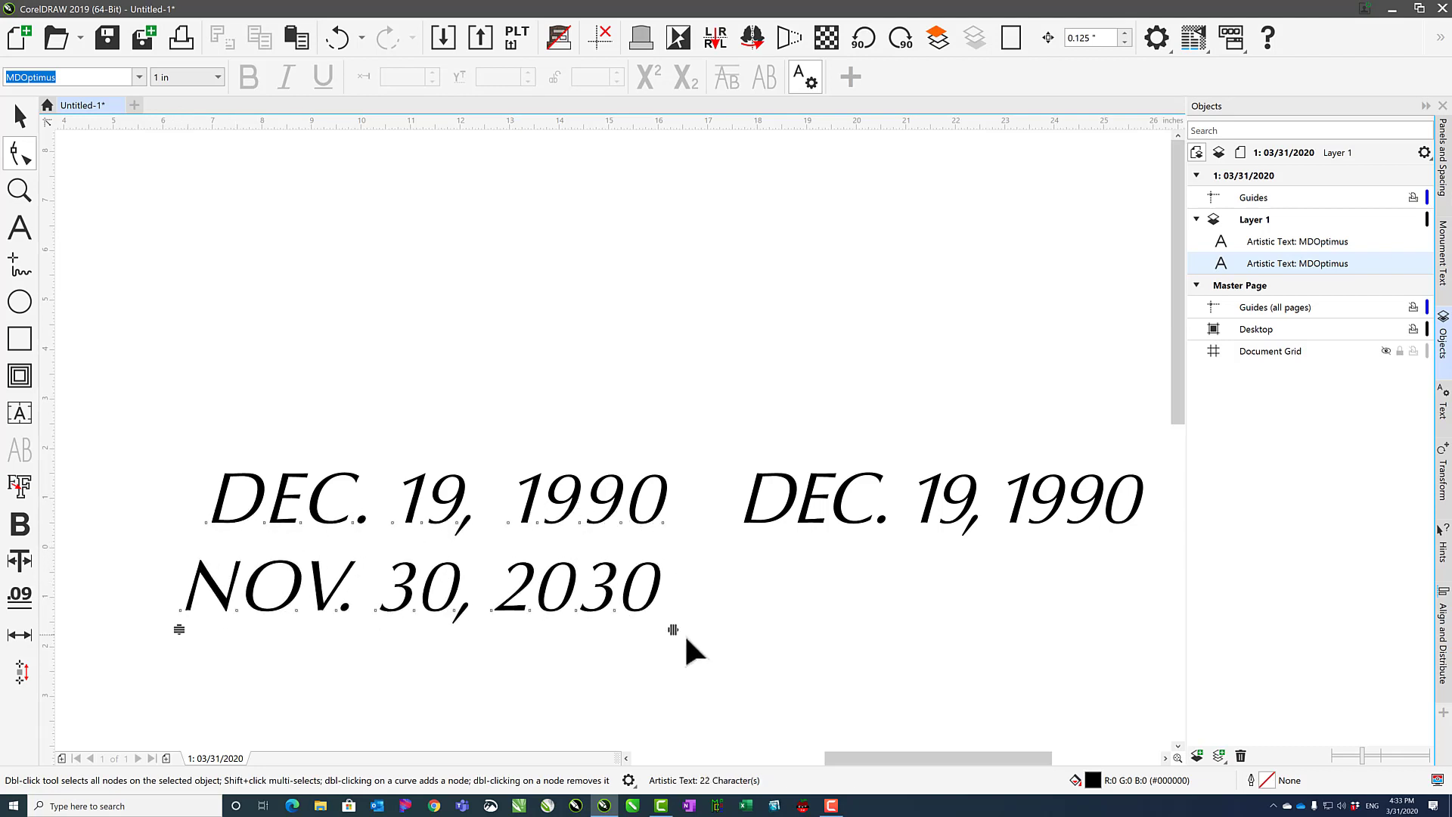
{"action": "mouse_move", "coordinate": [673, 629]}
{"action": "left_mouse_down"}
{"action": "mouse_move", "coordinate": [551, 626]}
{"action": "mouse_move", "coordinate": [666, 630]}
{"action": "left_mouse_up"}
{"action": "mouse_move", "coordinate": [187, 630]}
{"action": "left_mouse_down"}
{"action": "mouse_move", "coordinate": [188, 560]}
{"action": "mouse_move", "coordinate": [189, 619]}
{"action": "left_mouse_up"}
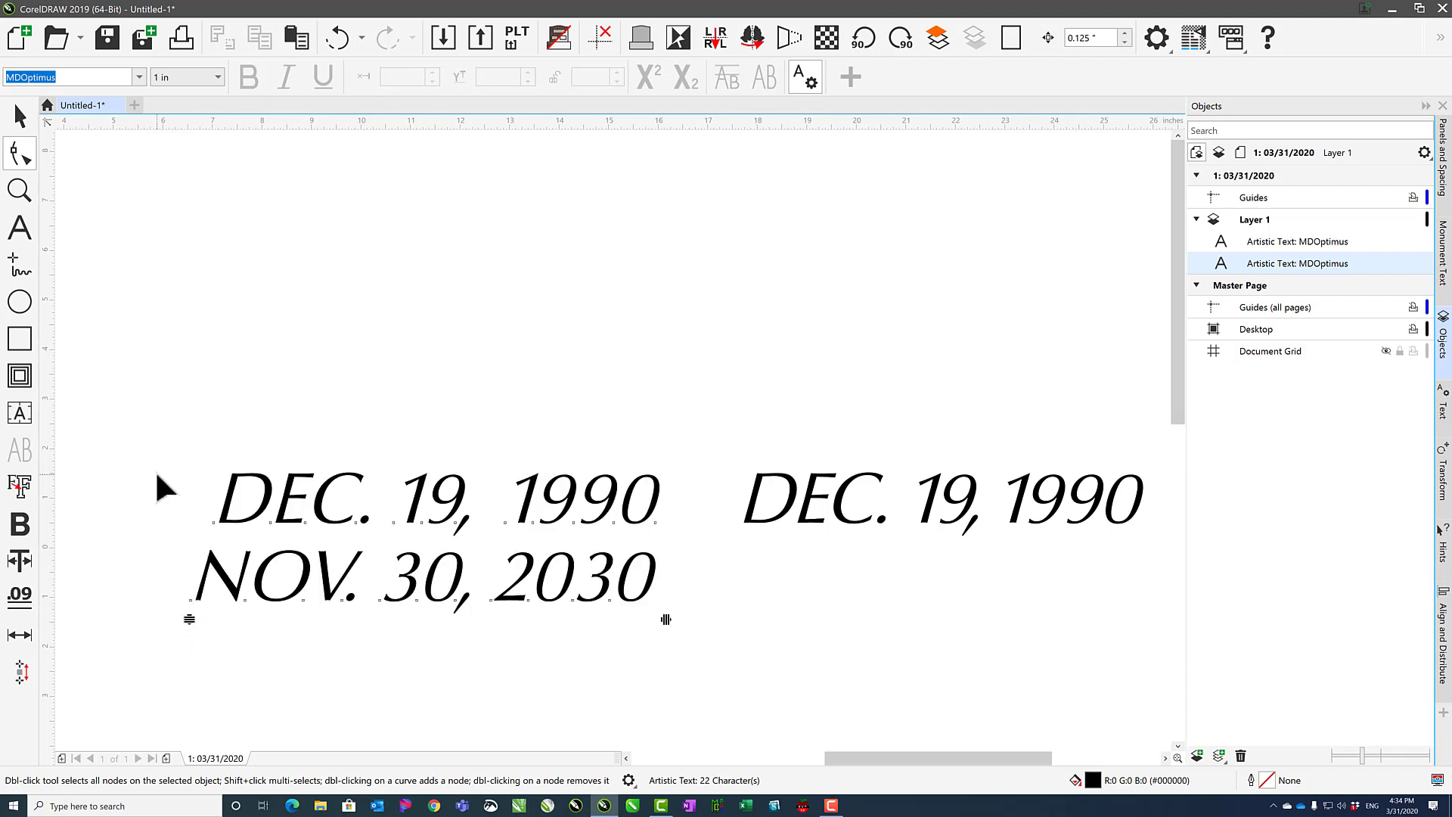